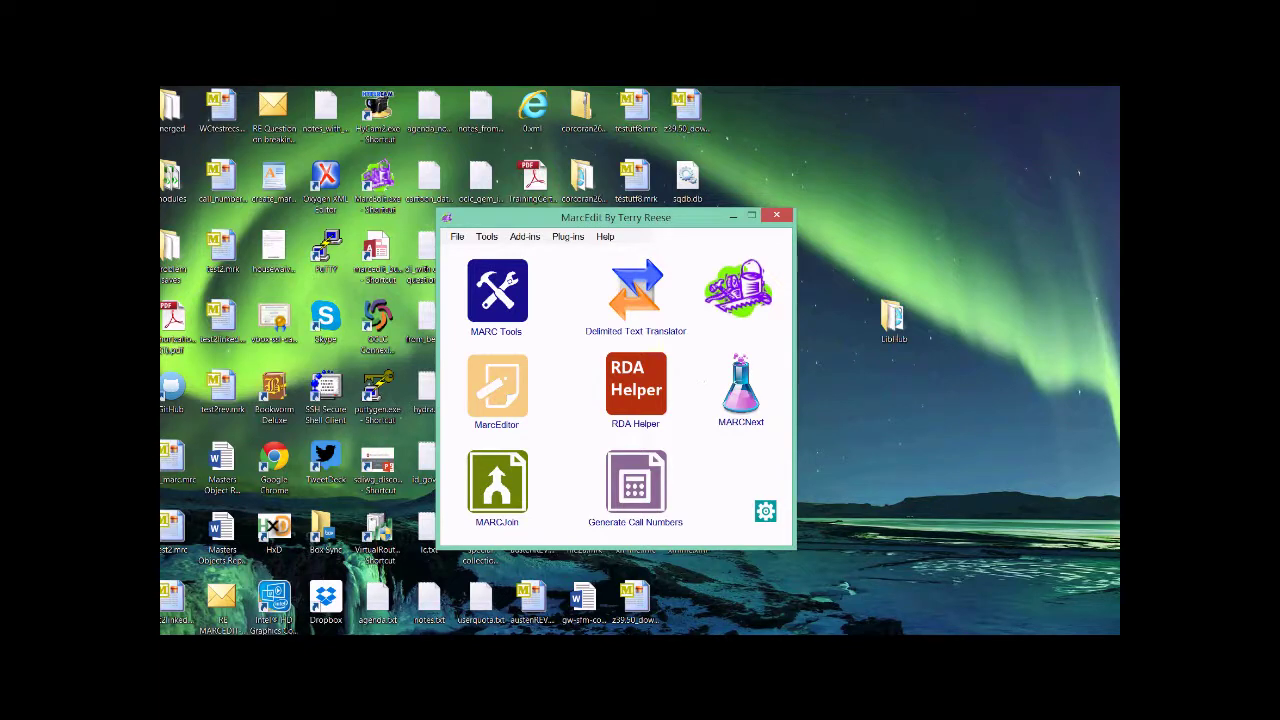
Glance at the Libhub website in the browser, then return to MarcEdit
left_click(246, 630)
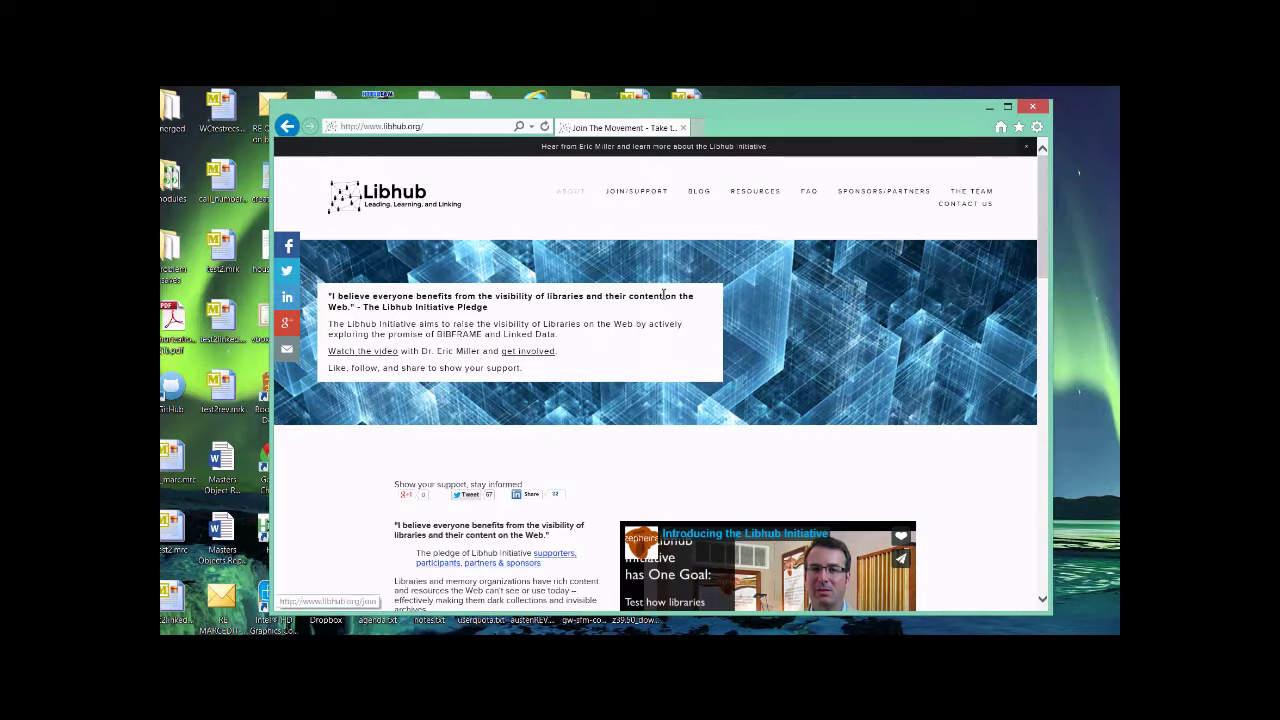
left_click(987, 107)
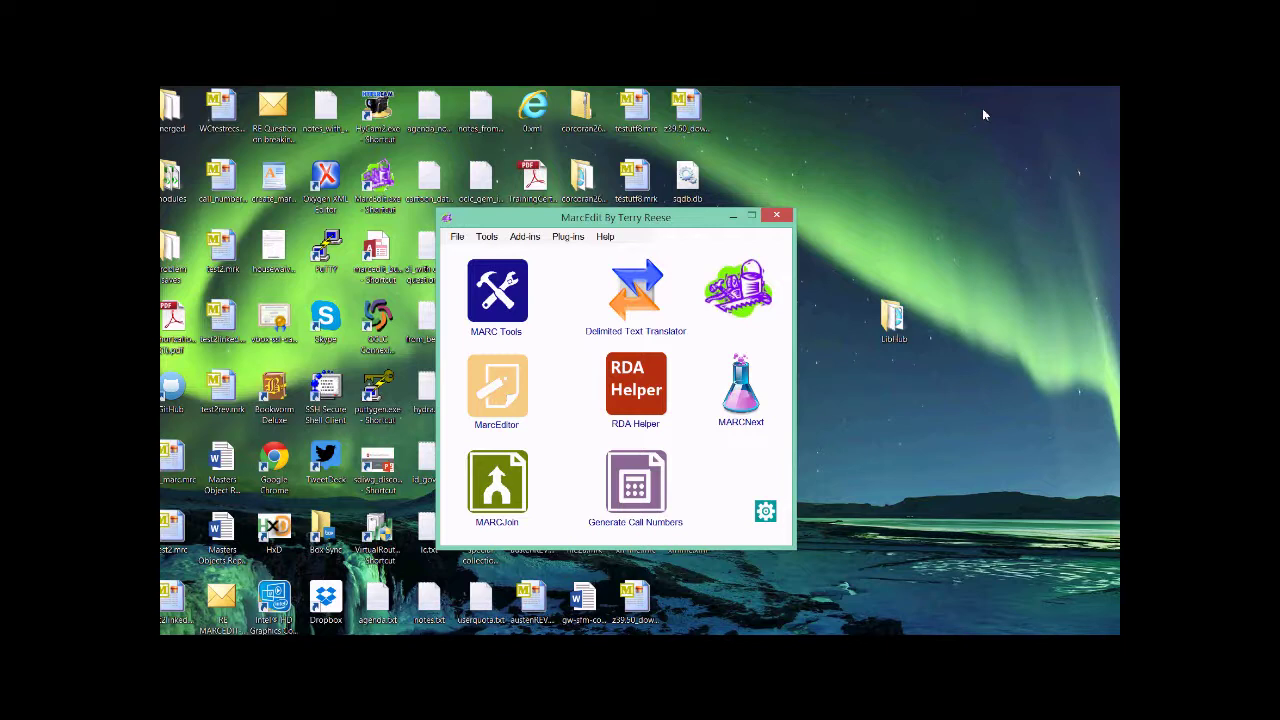
left_click_drag(580, 224, 601, 207)
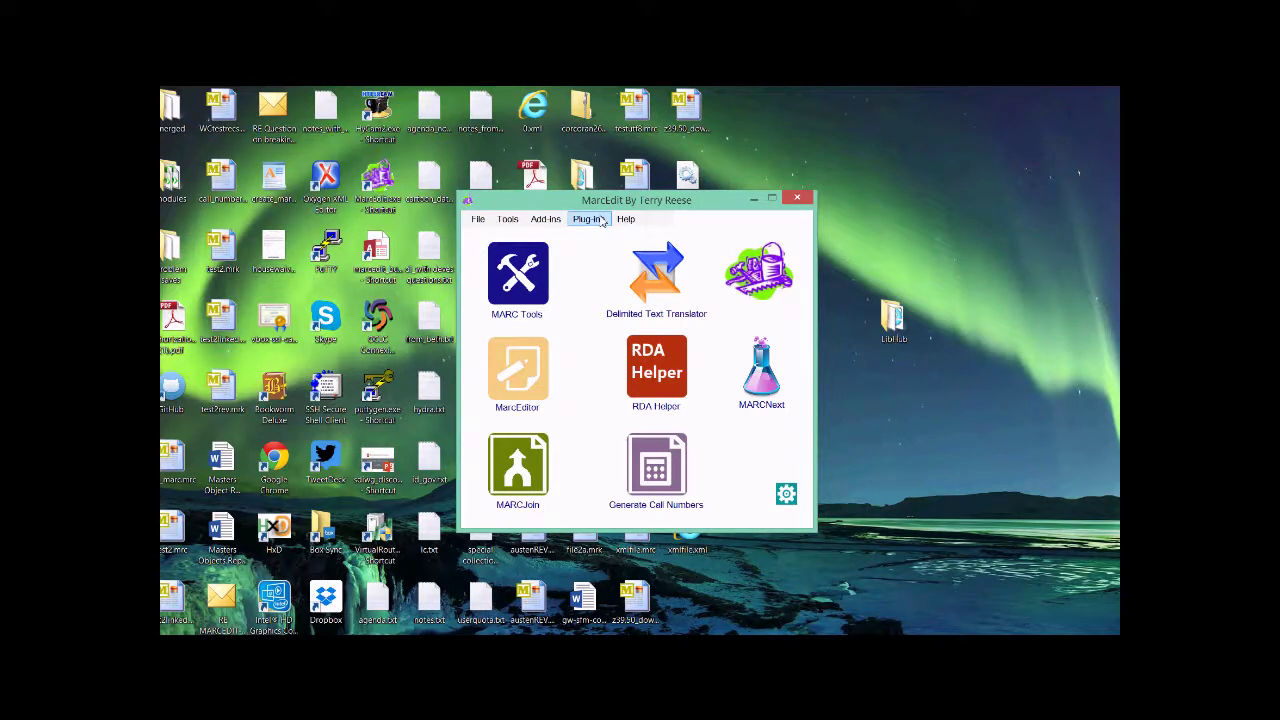
Launch the LibHub Pilot plug-in and move its dialog up and left
left_click(602, 220)
left_click(610, 263)
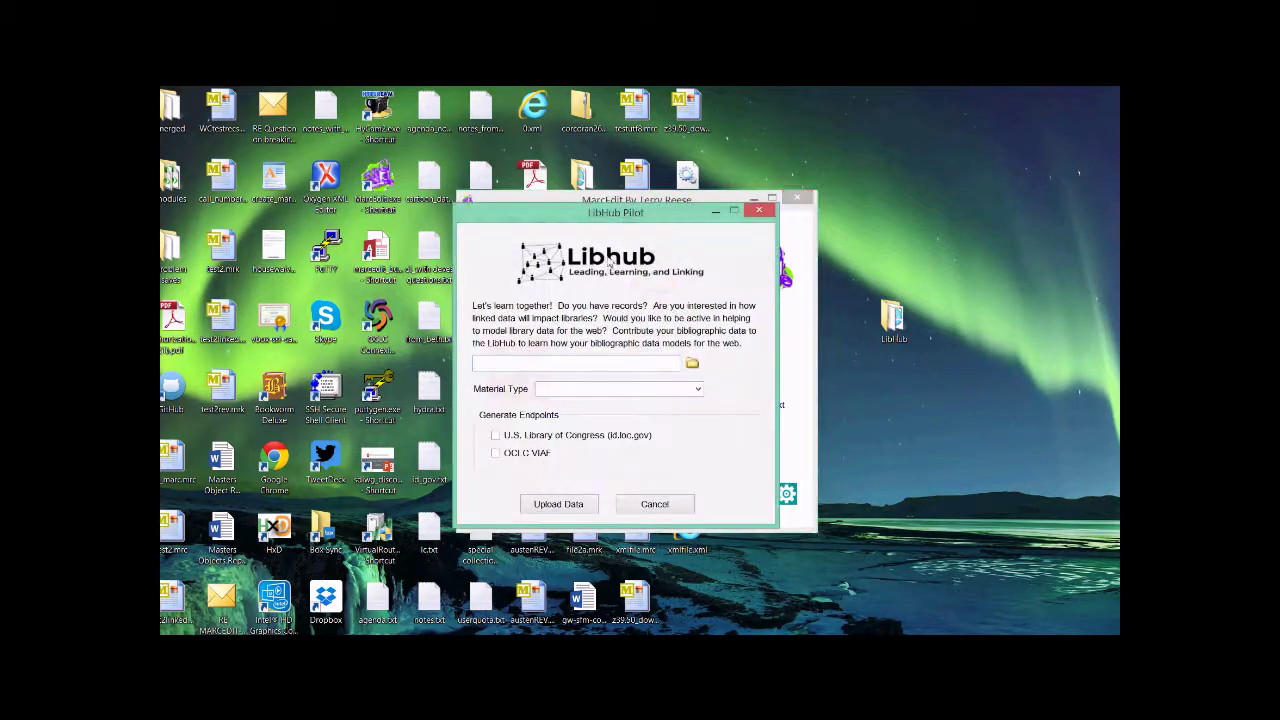
left_click_drag(592, 220, 477, 157)
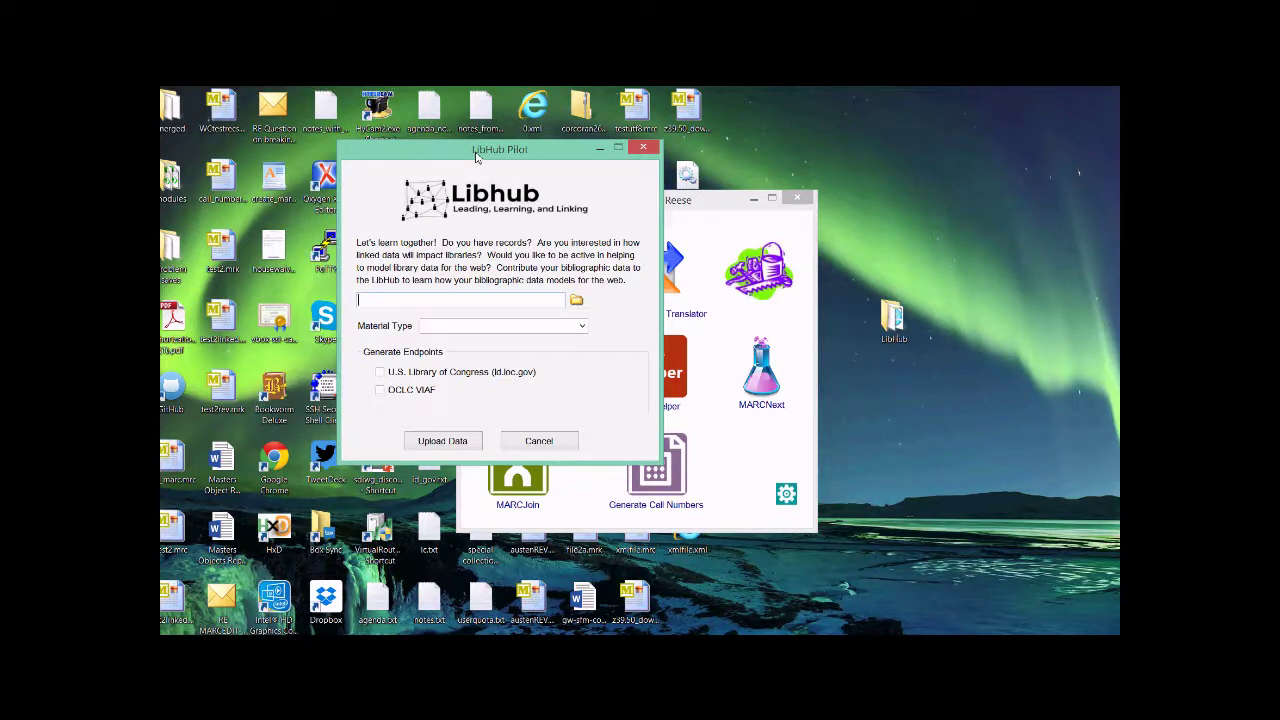
Look over the MARCNext linked-data tools, then return to the main tools and minimize MarcEdit
left_click(672, 200)
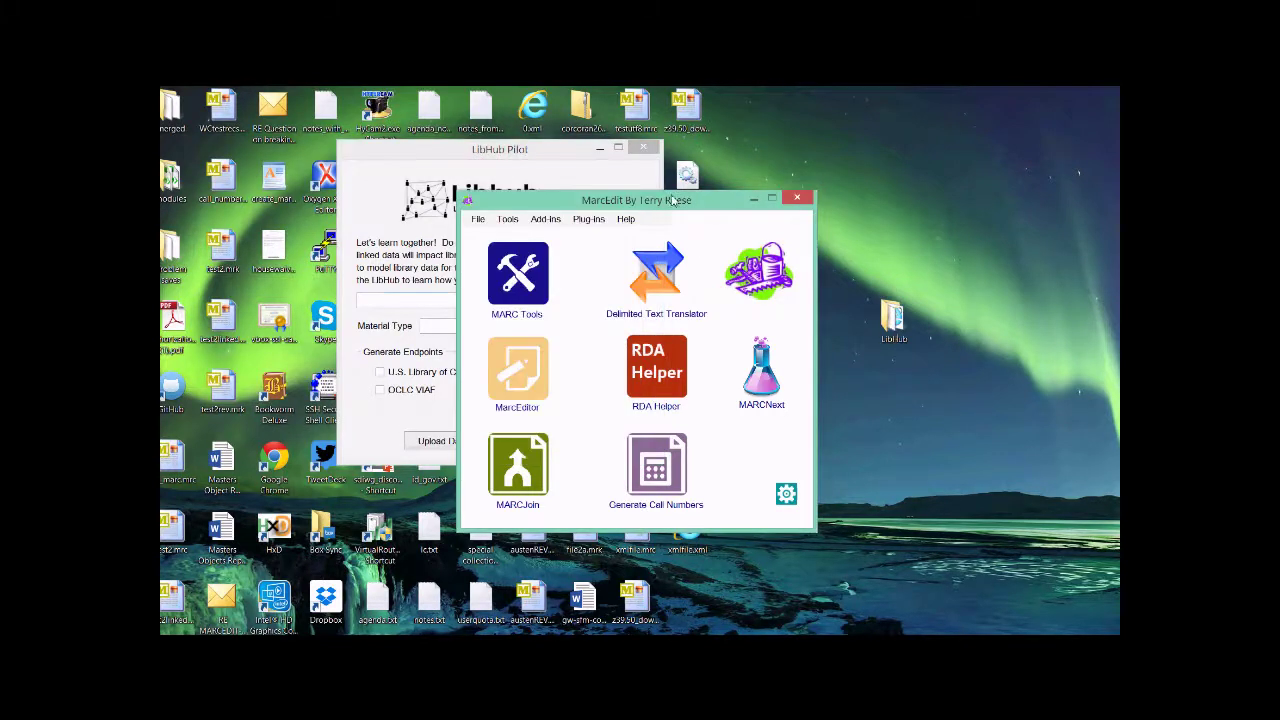
left_click(764, 385)
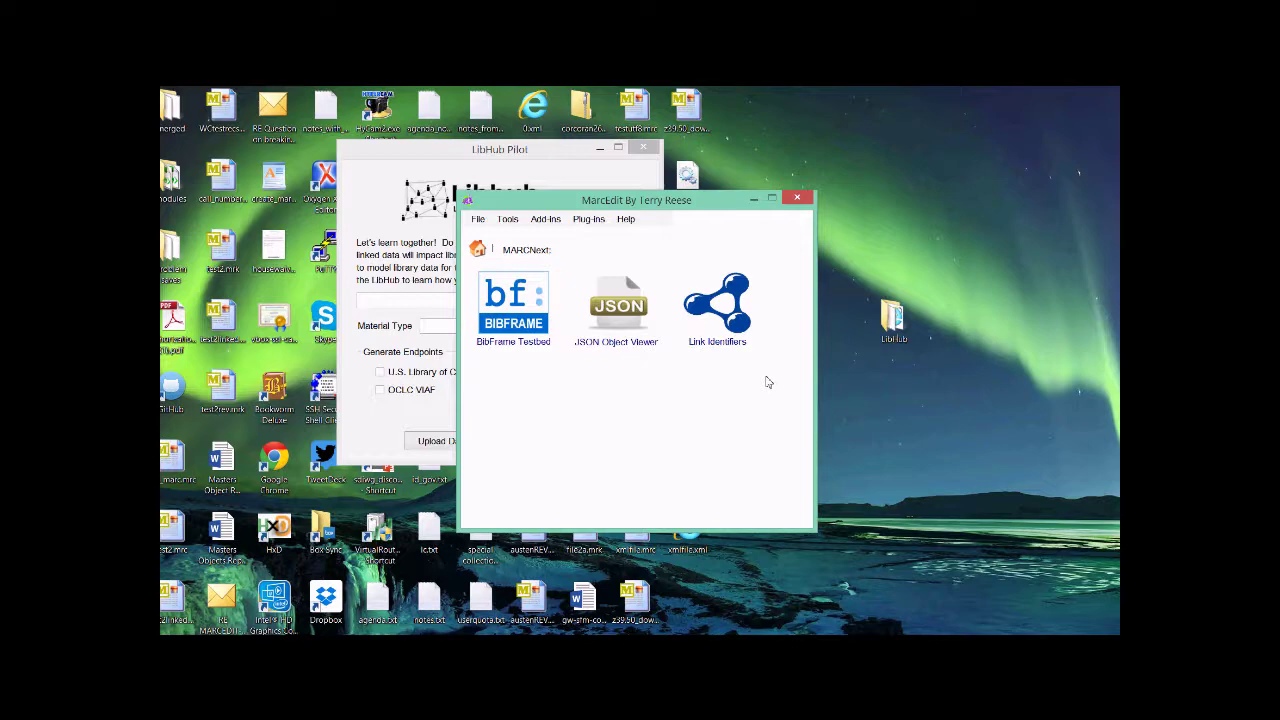
left_click(478, 250)
left_click(753, 199)
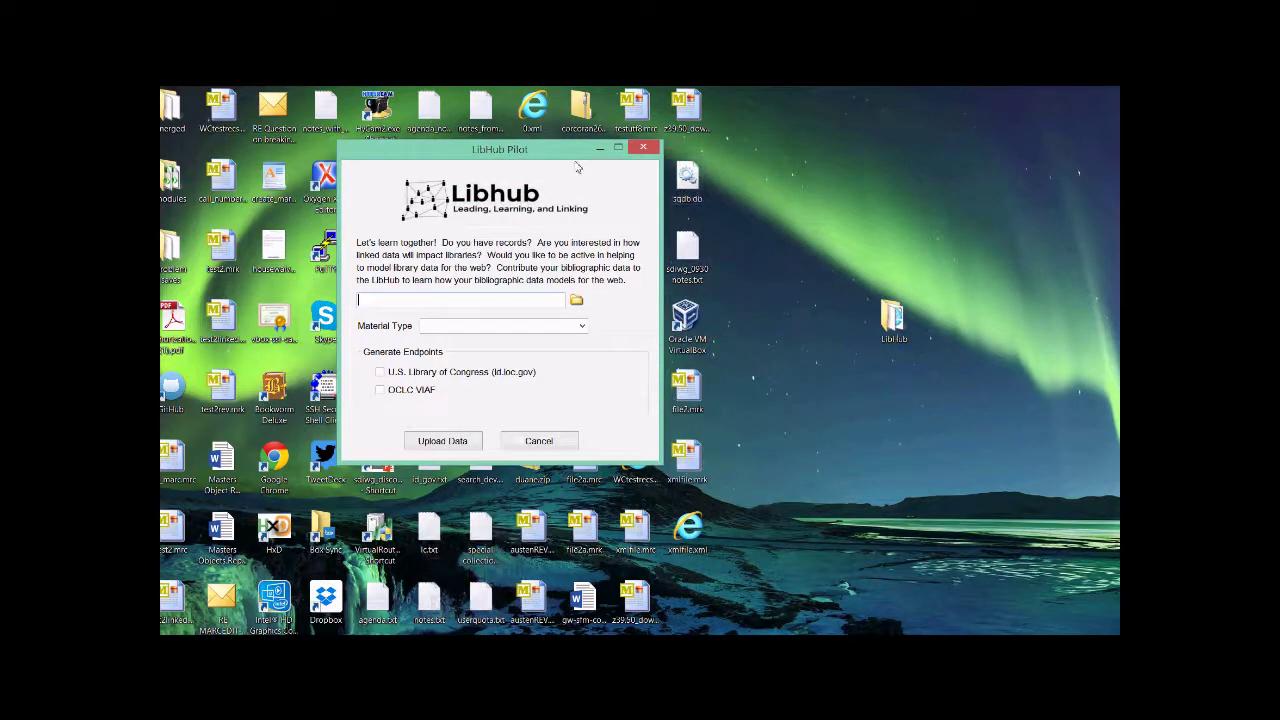
Shift the LibHub Pilot dialog slightly to the right
left_click_drag(570, 160, 588, 160)
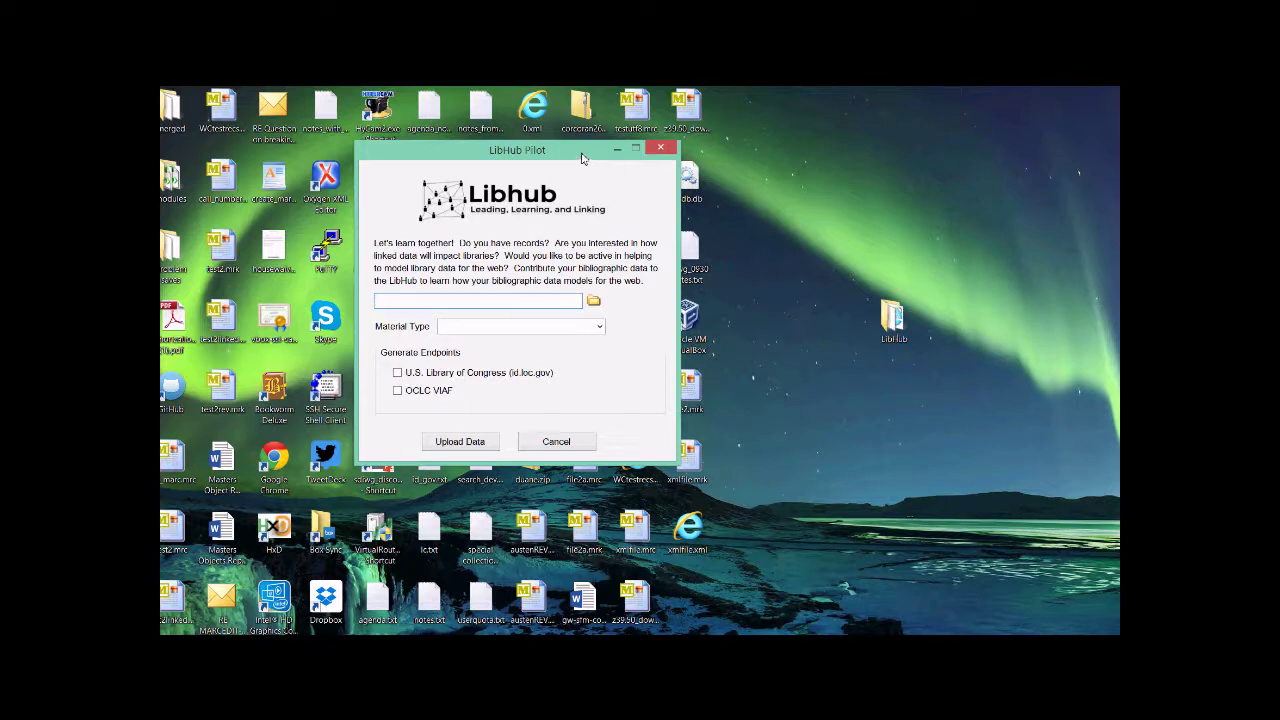
Open the desktop LibHub folder and preview the contents of ead3.xml
double_click(893, 322)
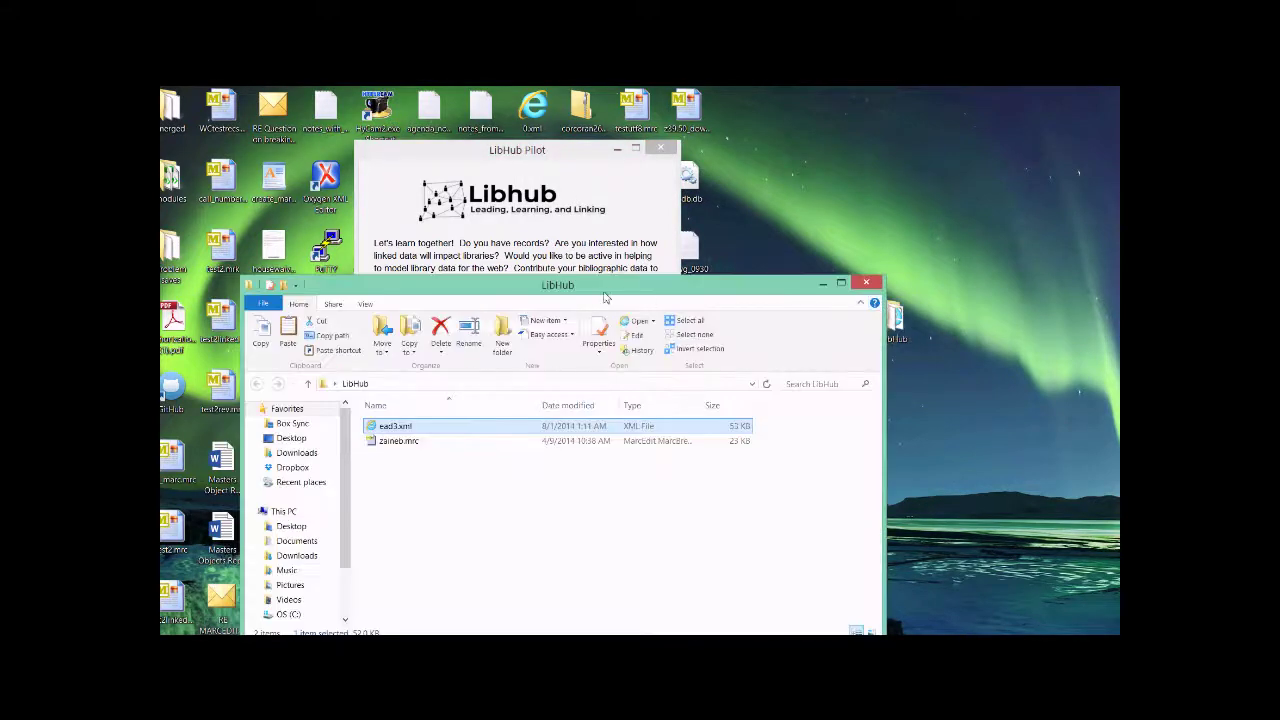
left_click_drag(606, 289, 612, 215)
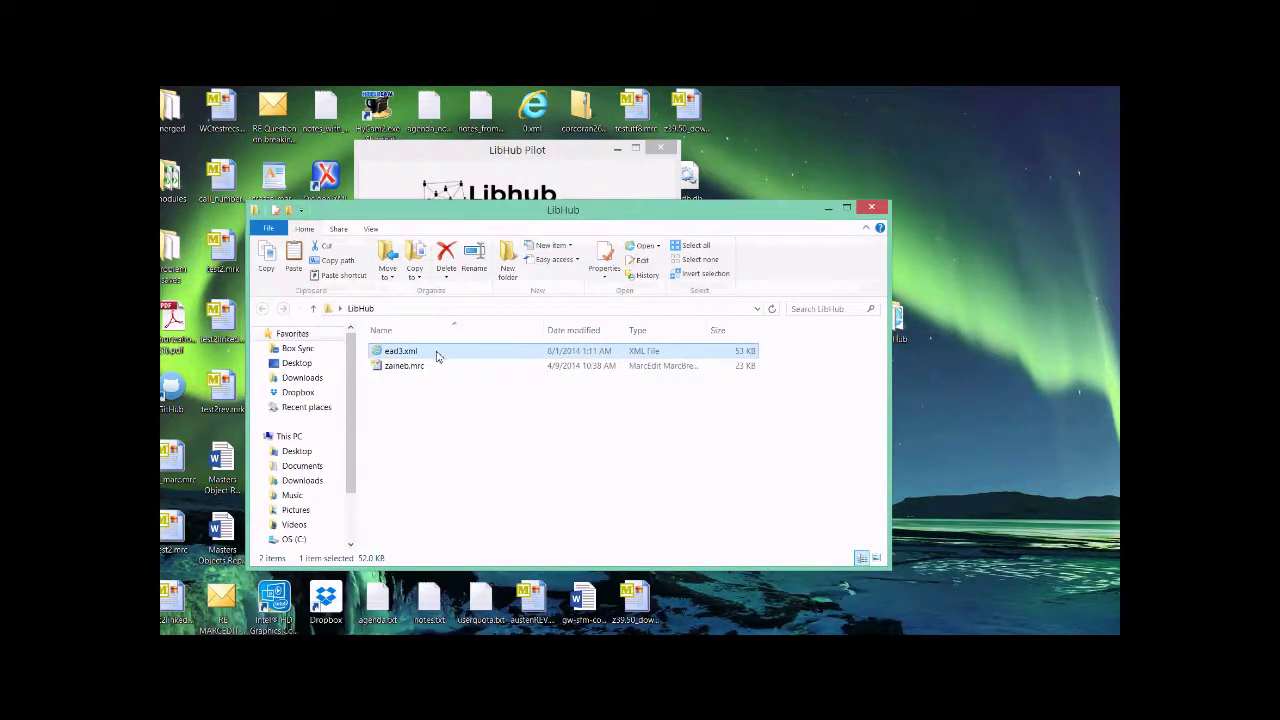
double_click(434, 354)
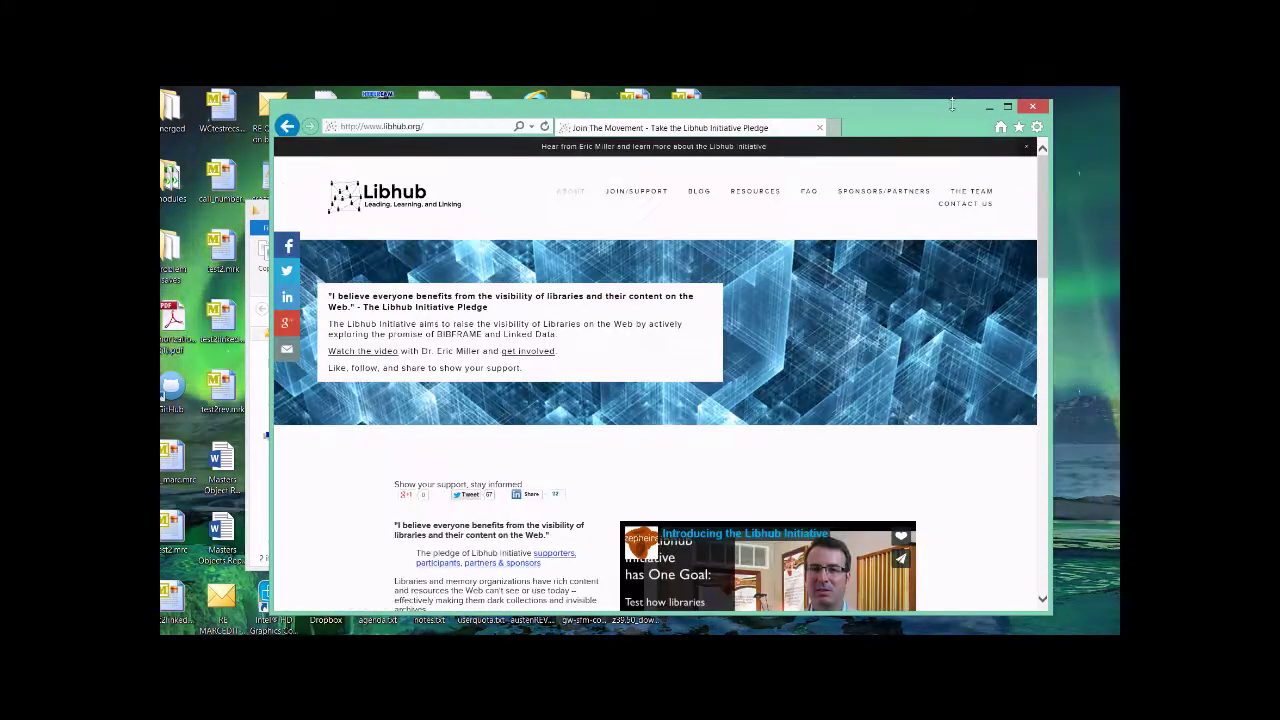
left_click(820, 128)
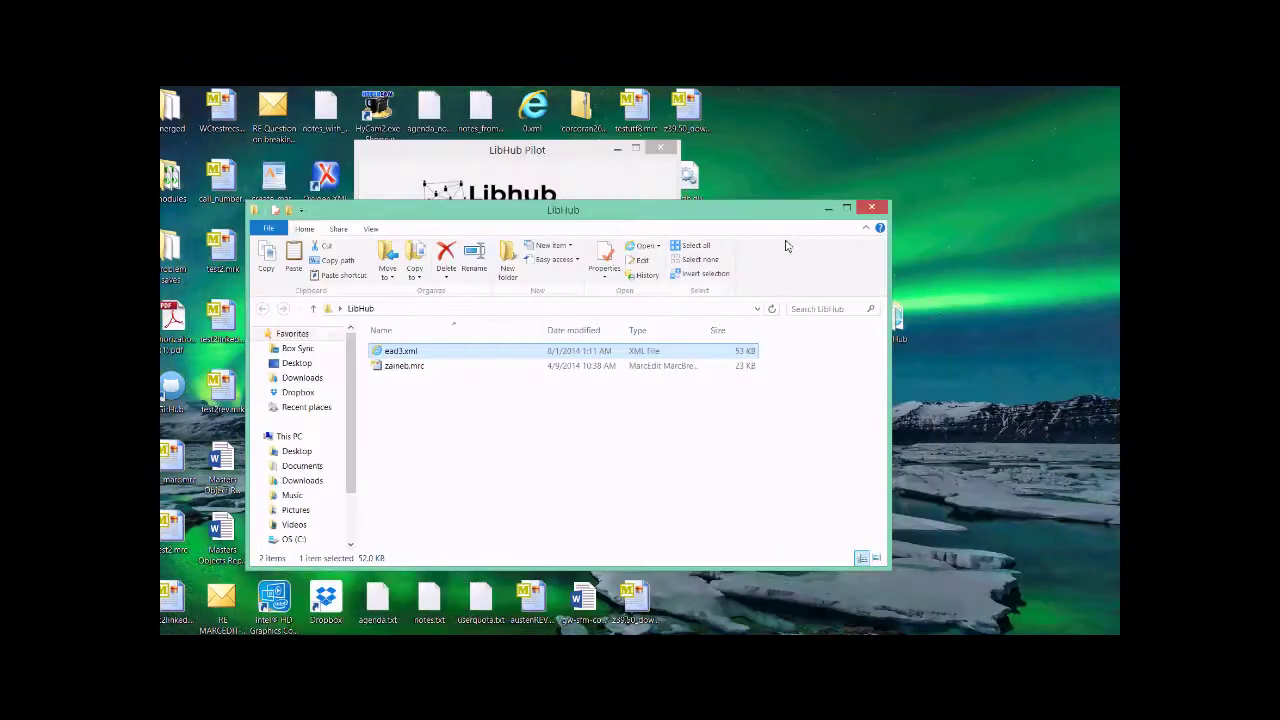
Select zaineb.mrc, minimize the folder, and start browsing for LibHub Pilot's upload file
left_click(402, 367)
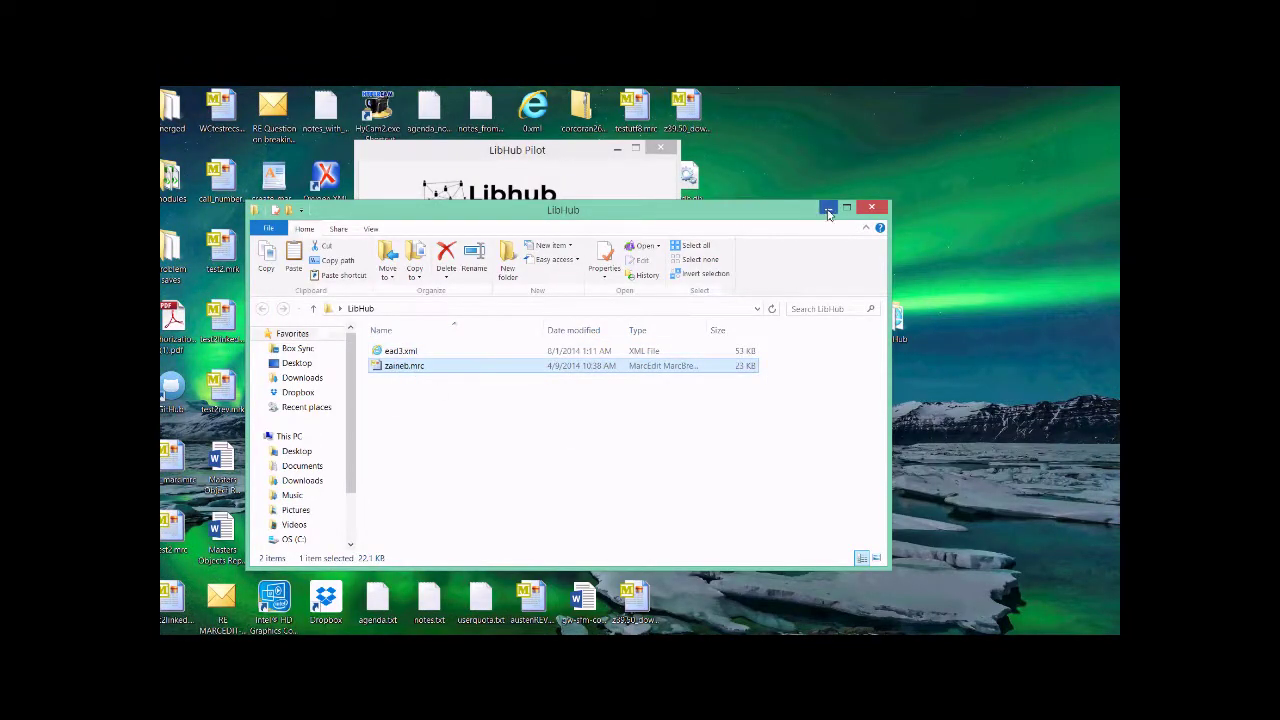
left_click(828, 208)
left_click(594, 303)
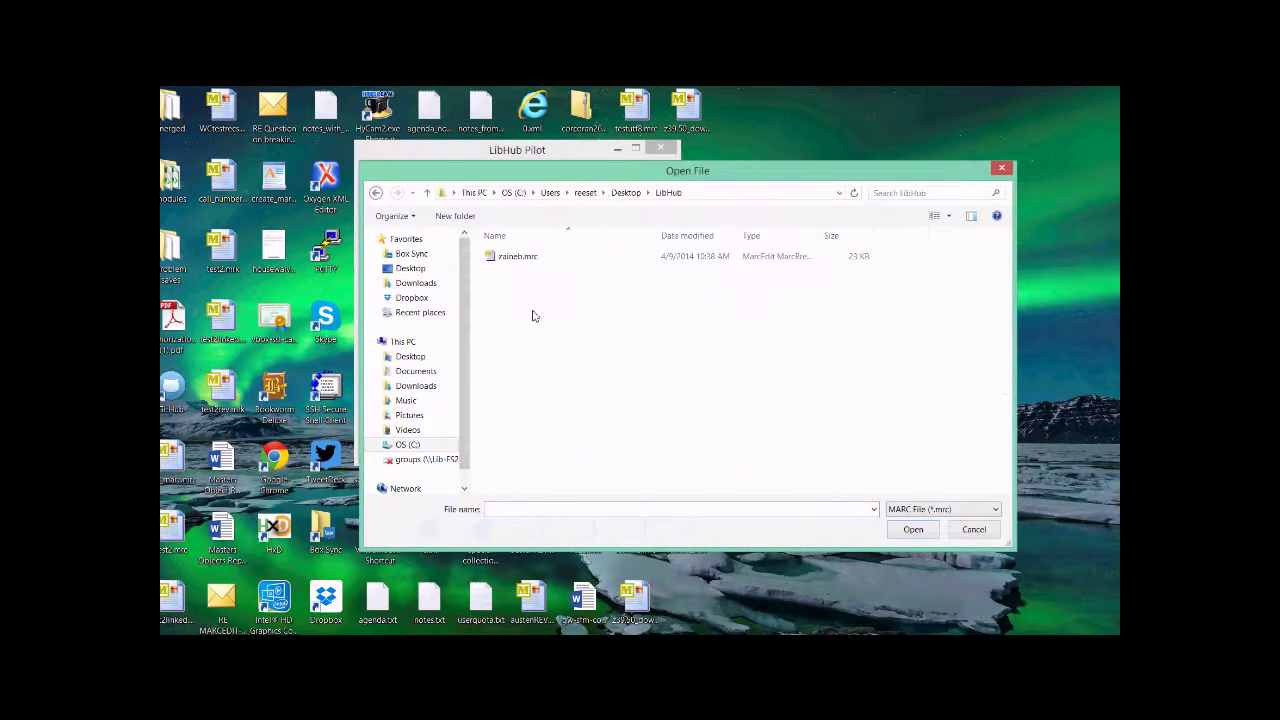
Upload zaineb.mrc as MARC with U.S. Library of Congress and OCLC VIAF endpoints ticked
double_click(518, 257)
left_click(595, 330)
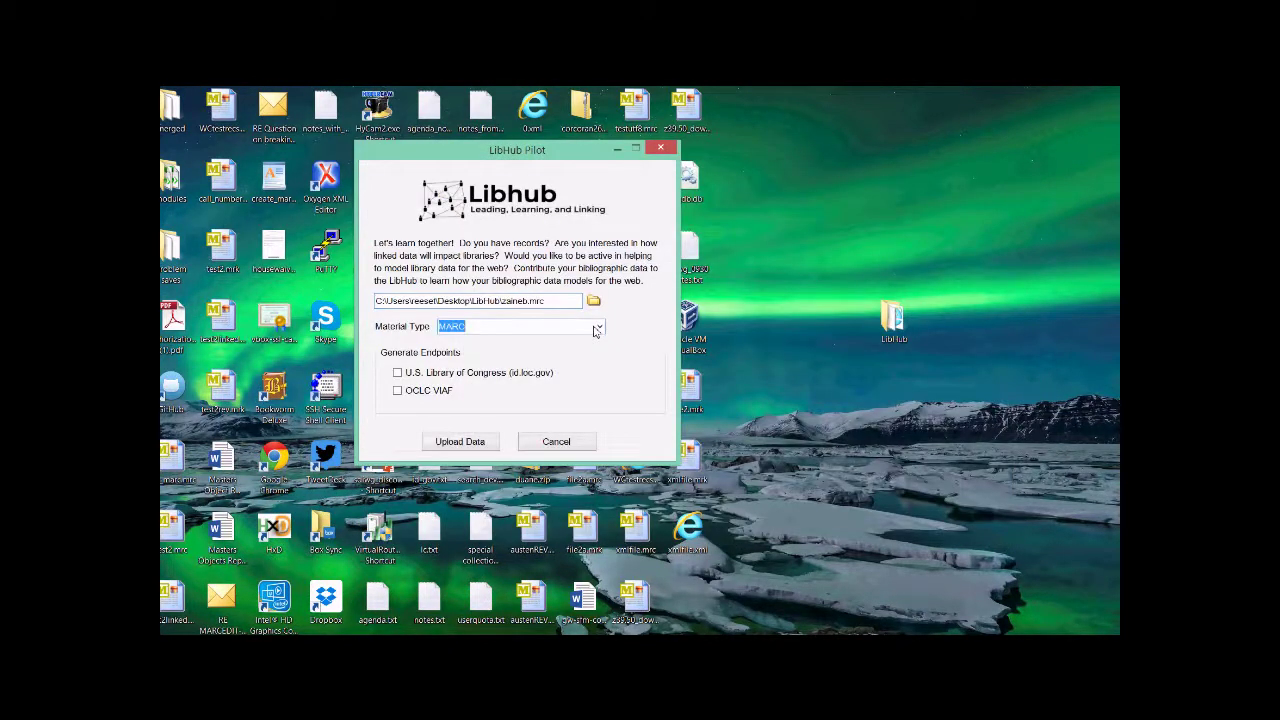
left_click(416, 375)
left_click(400, 392)
left_click(474, 441)
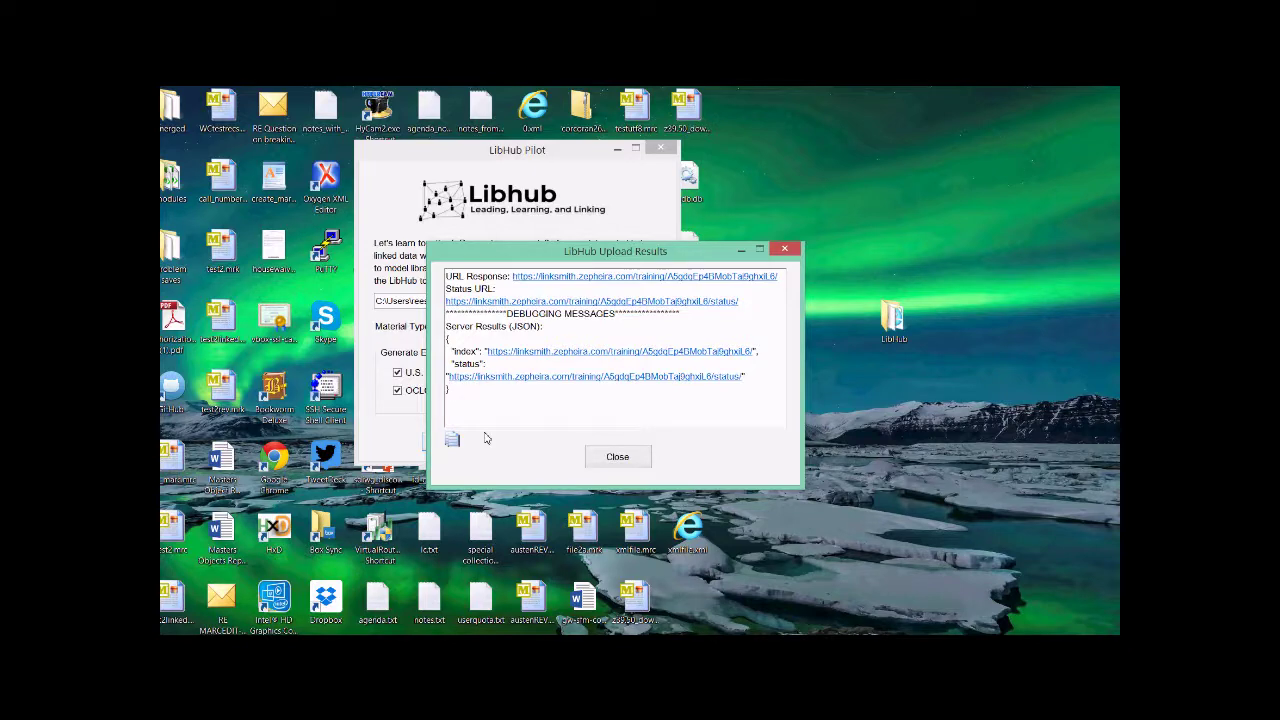
Follow the URL Response link to see 16 MARC records converted to 1214 BIBFRAME Resources
left_click(628, 281)
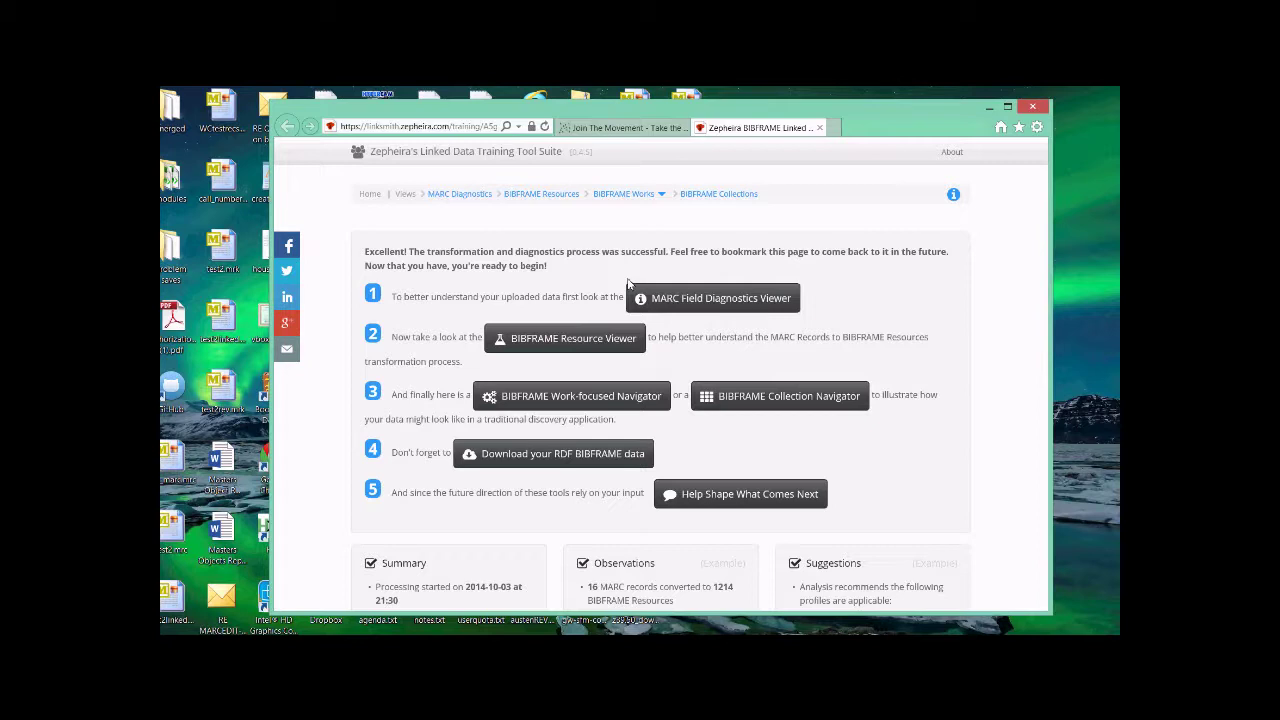
Review the 47 fields in the MARC Field Diagnostics Viewer, then return to the results home page
left_click(709, 301)
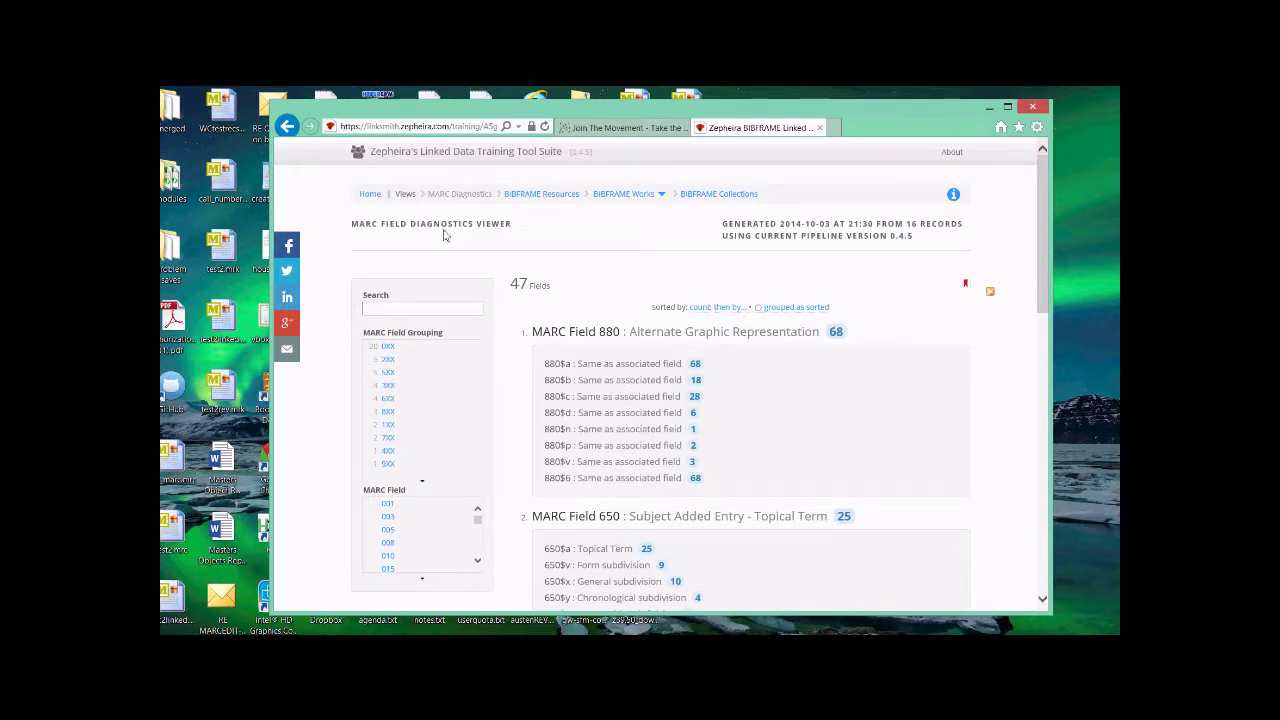
left_click(378, 198)
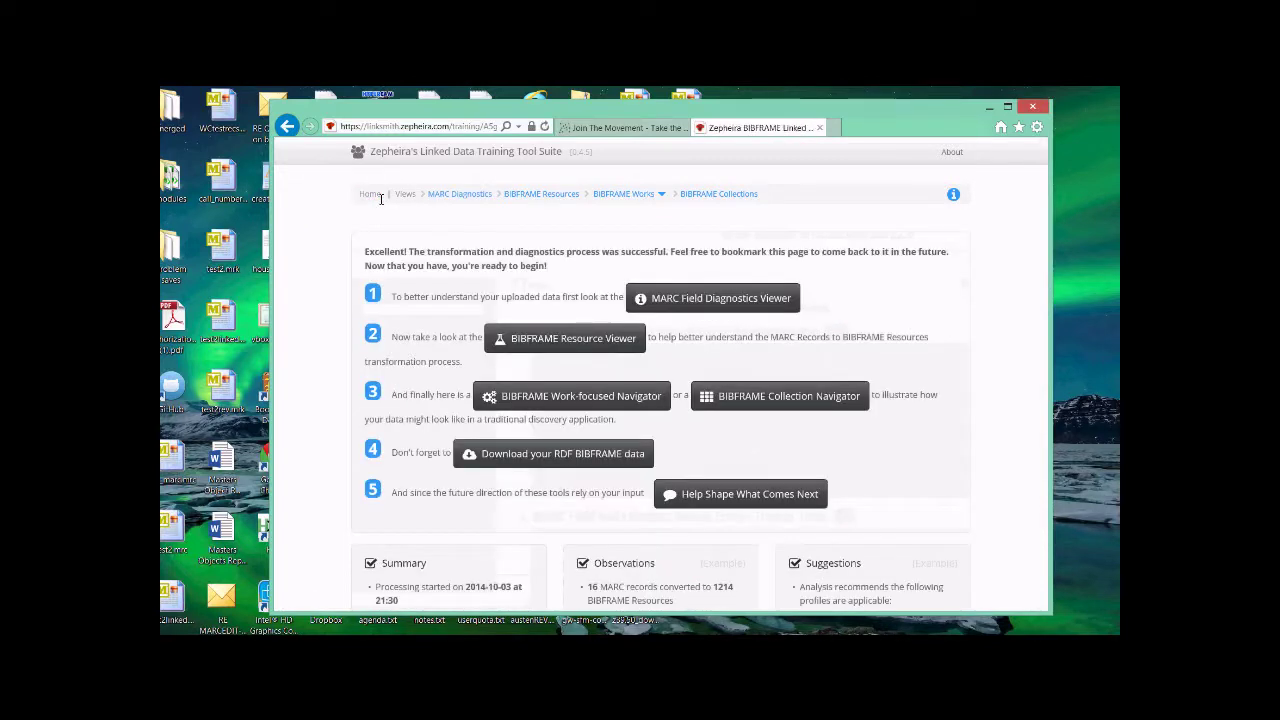
left_click(585, 398)
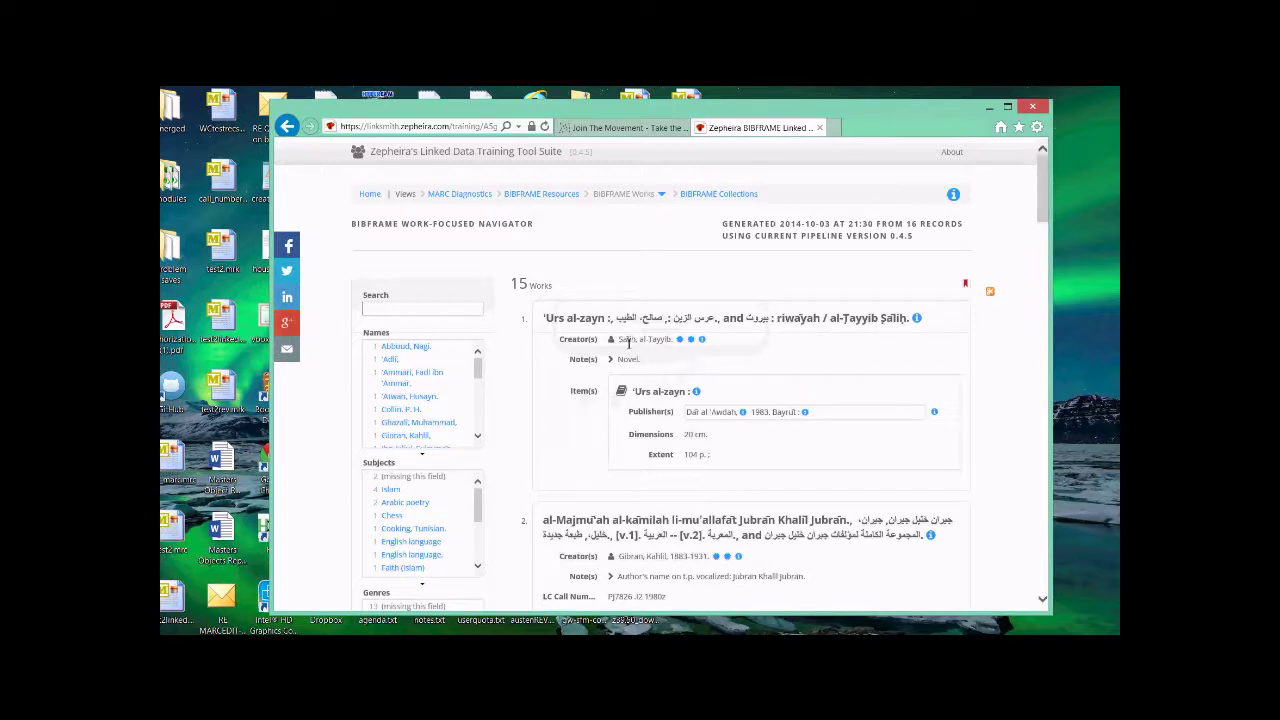
scroll(628, 342, "down", 3)
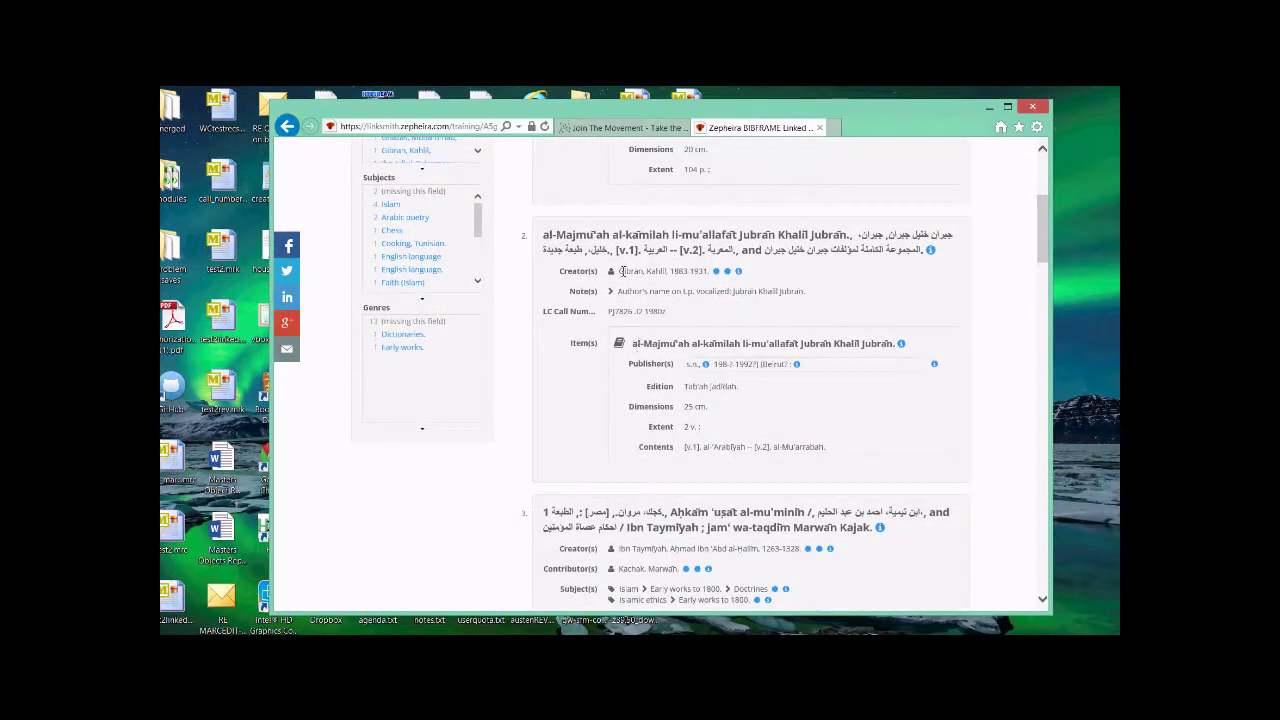
left_click_drag(620, 272, 706, 273)
left_click(702, 273)
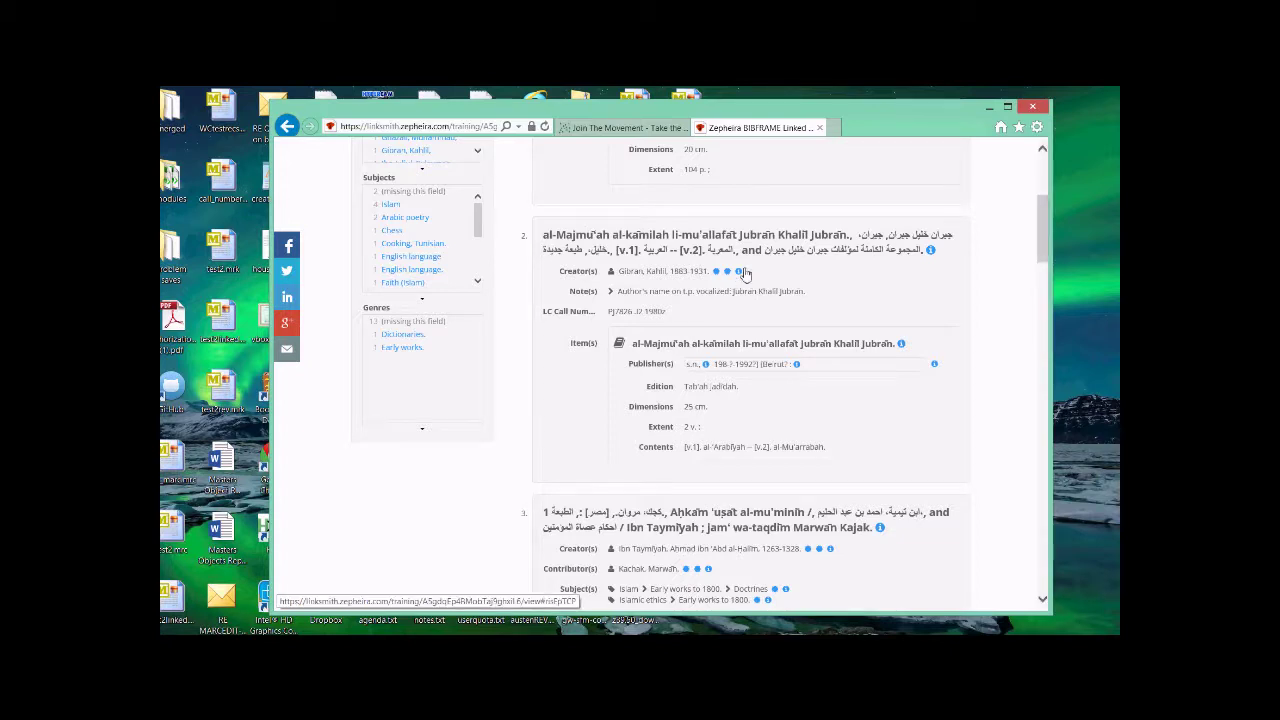
right_click(729, 278)
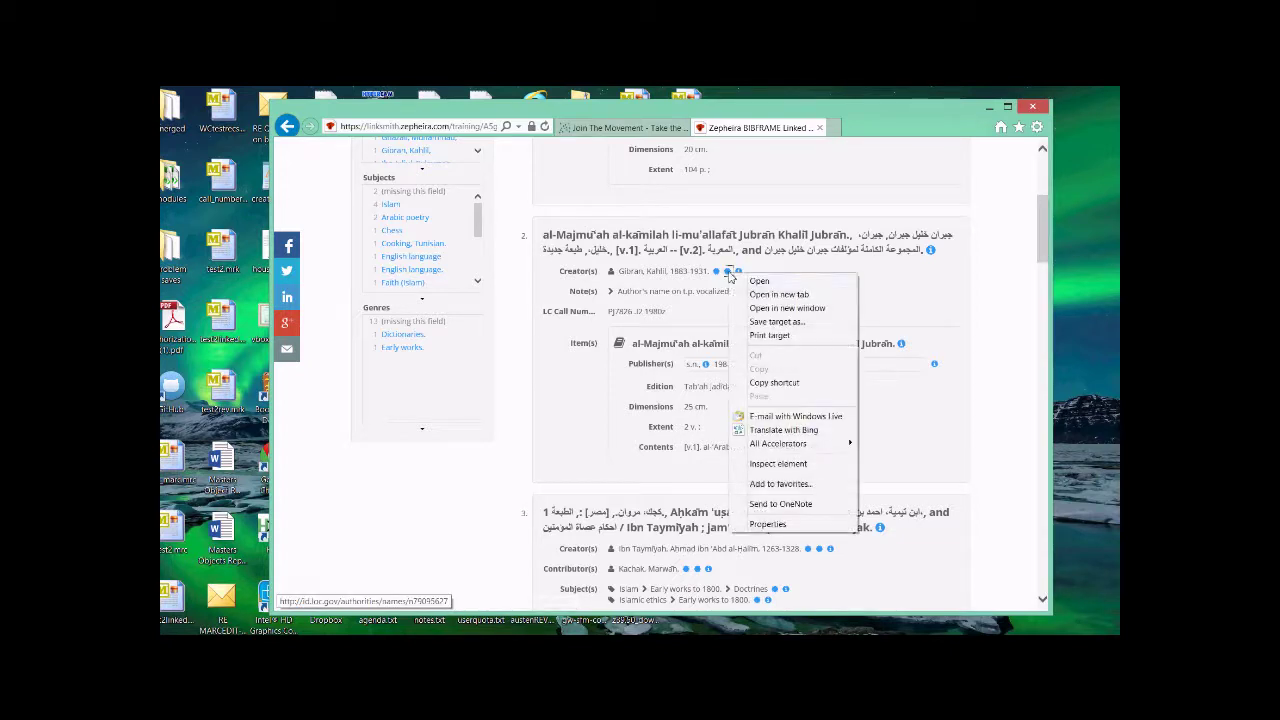
left_click(765, 296)
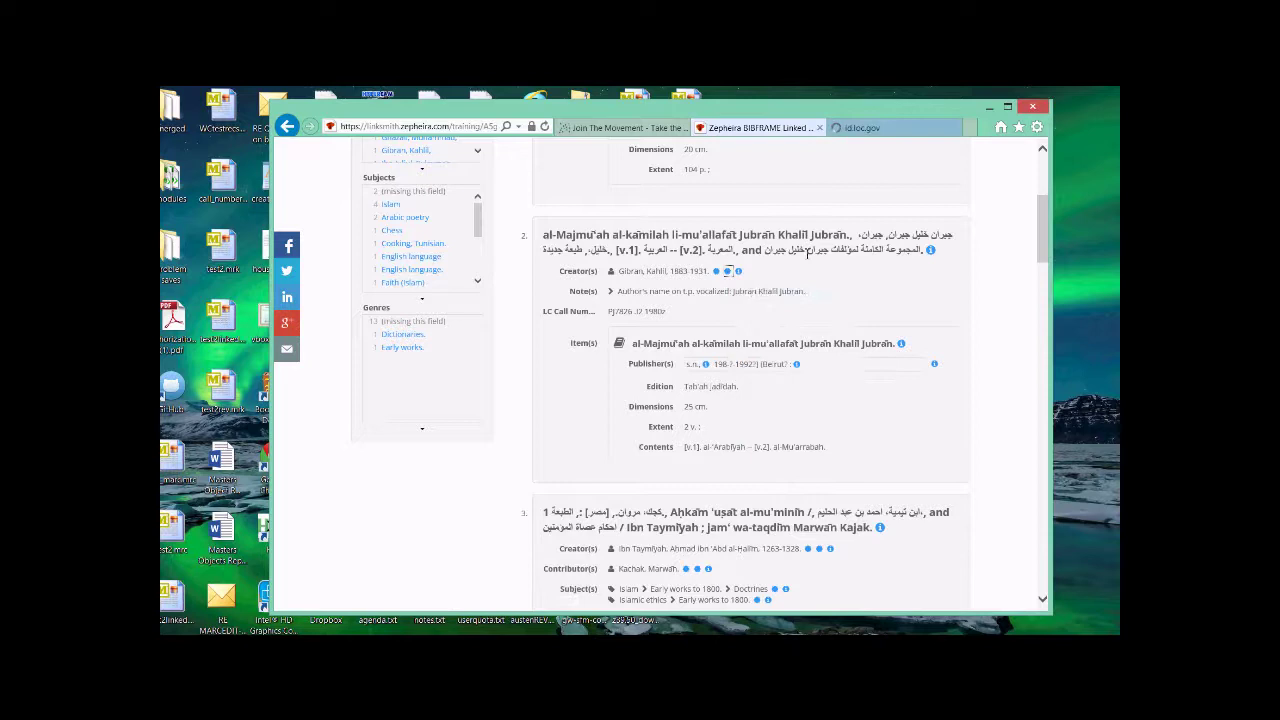
left_click(870, 128)
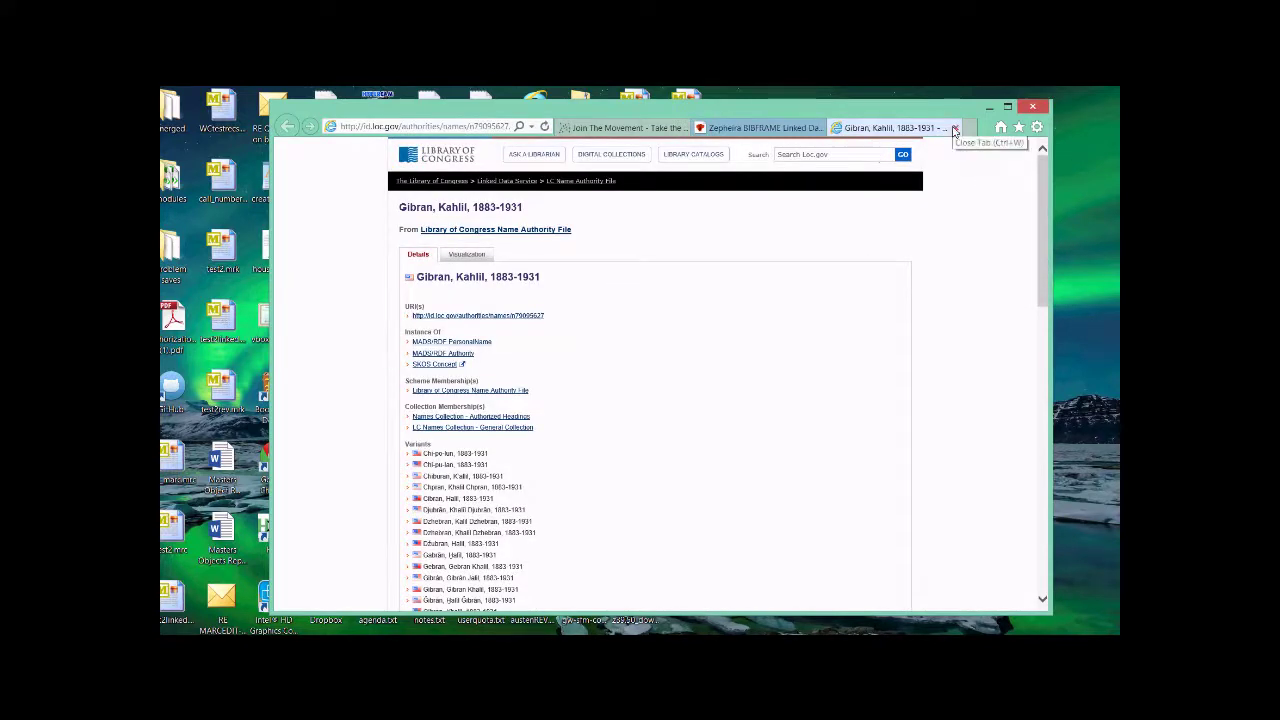
left_click(955, 128)
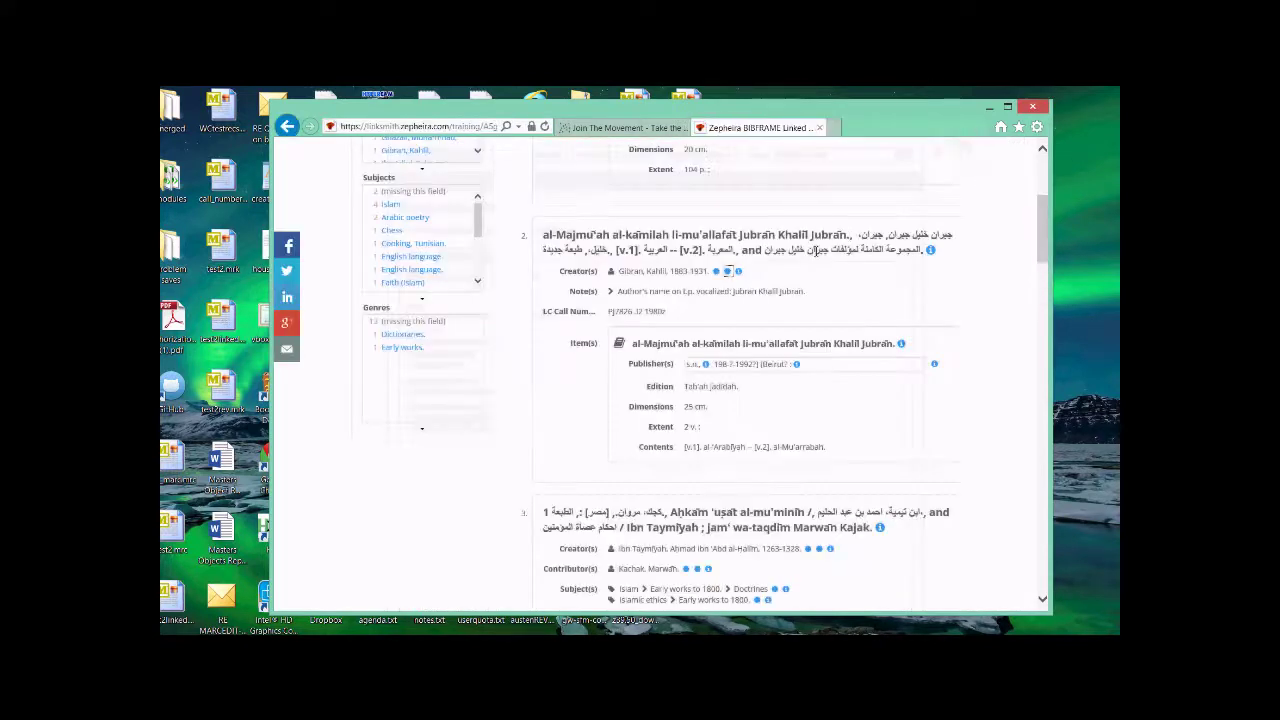
right_click(718, 270)
left_click(738, 296)
left_click(856, 128)
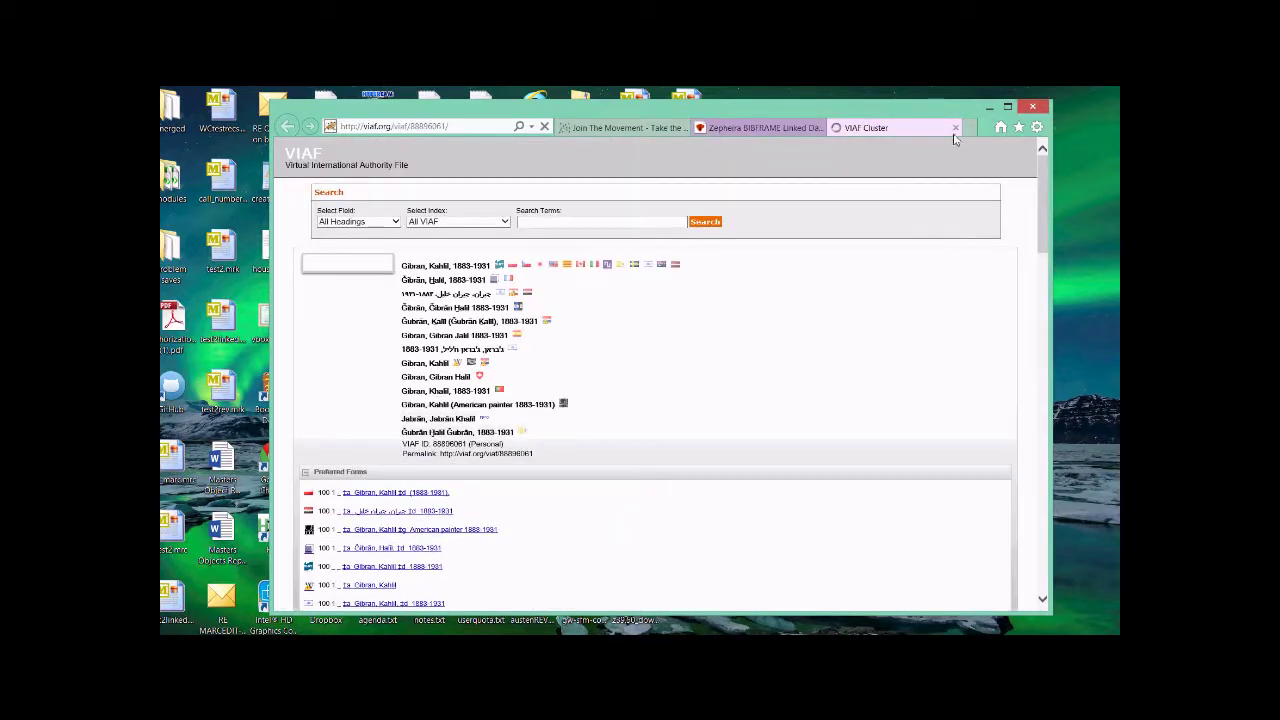
left_click(955, 128)
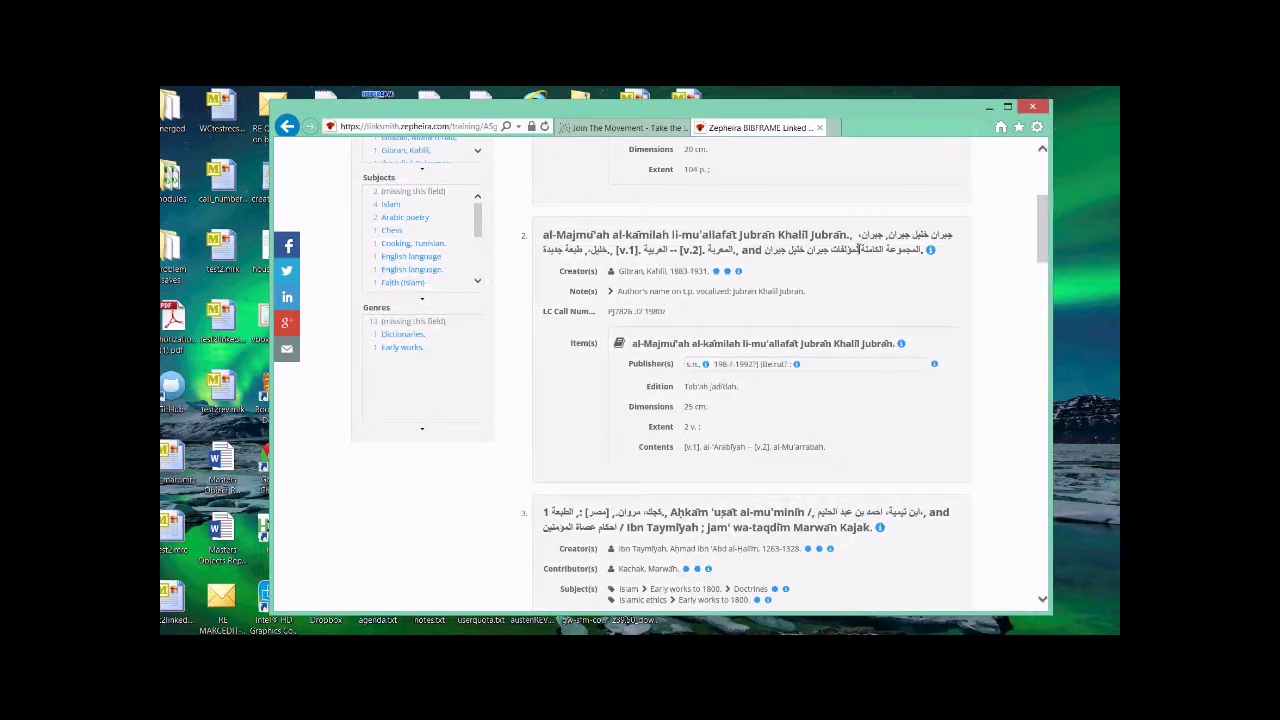
right_click(717, 272)
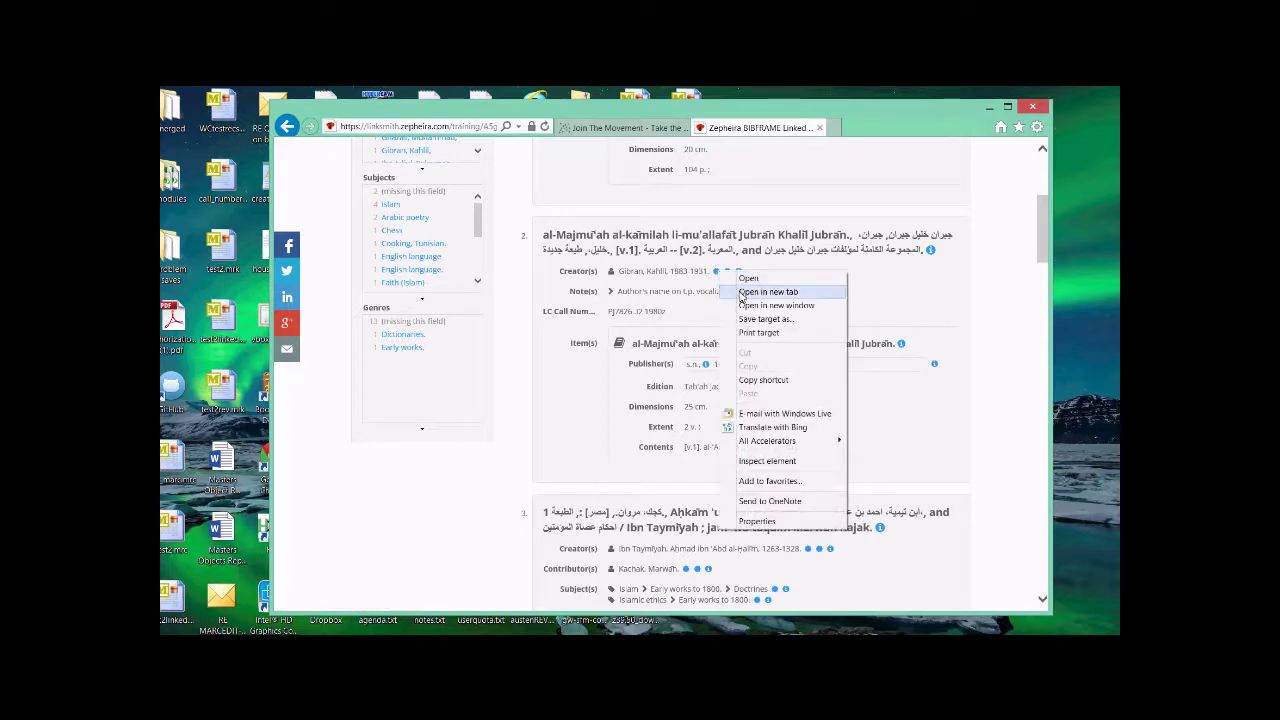
left_click(768, 291)
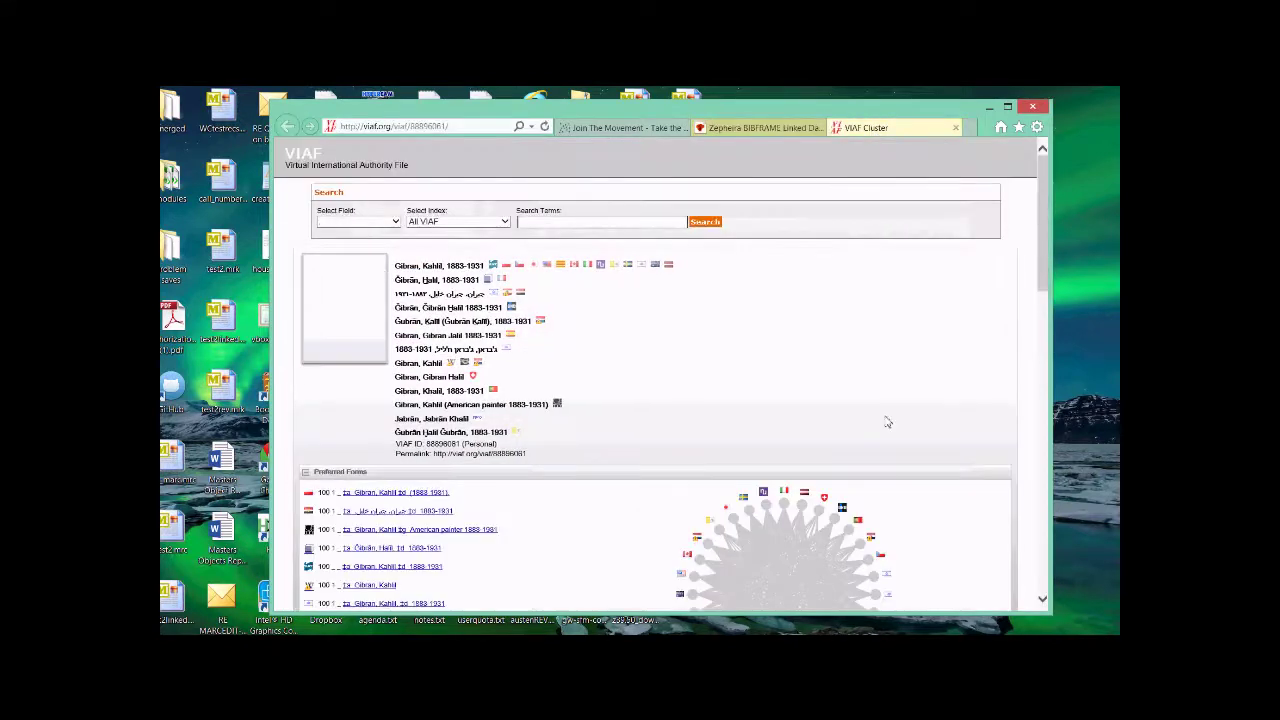
left_click_drag(399, 263, 422, 430)
left_click(422, 428)
double_click(423, 295)
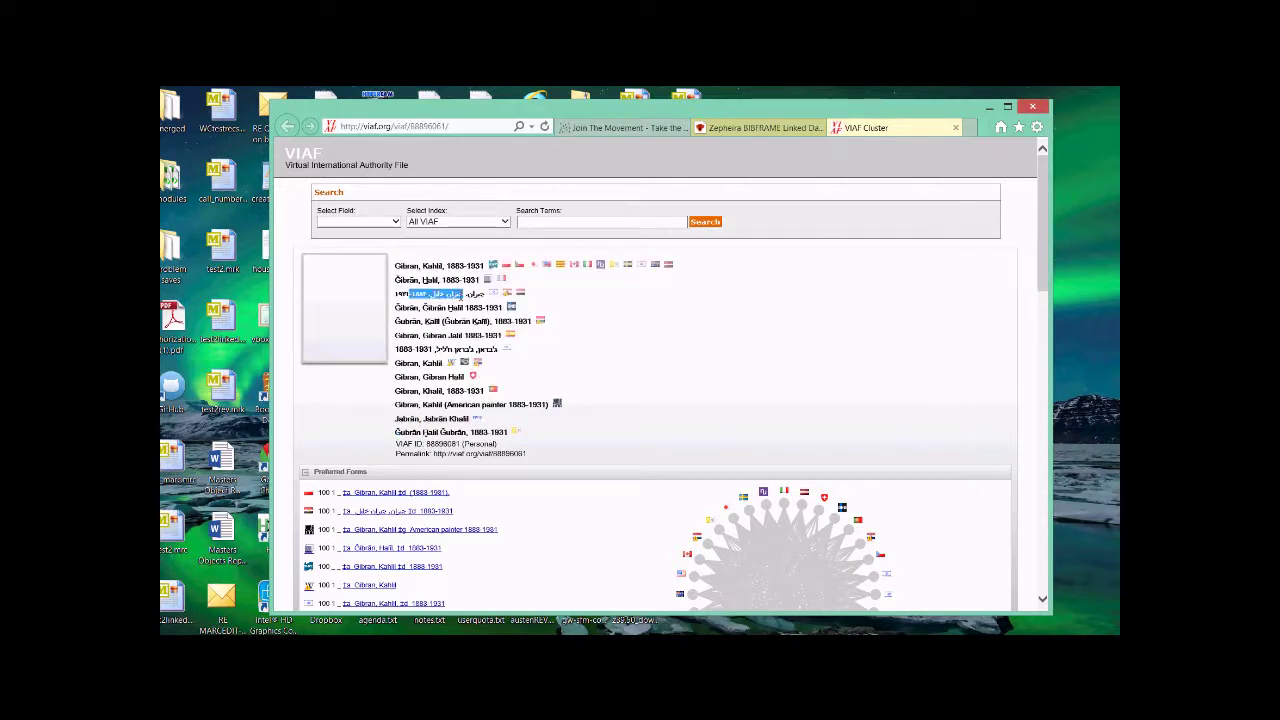
left_click(471, 294)
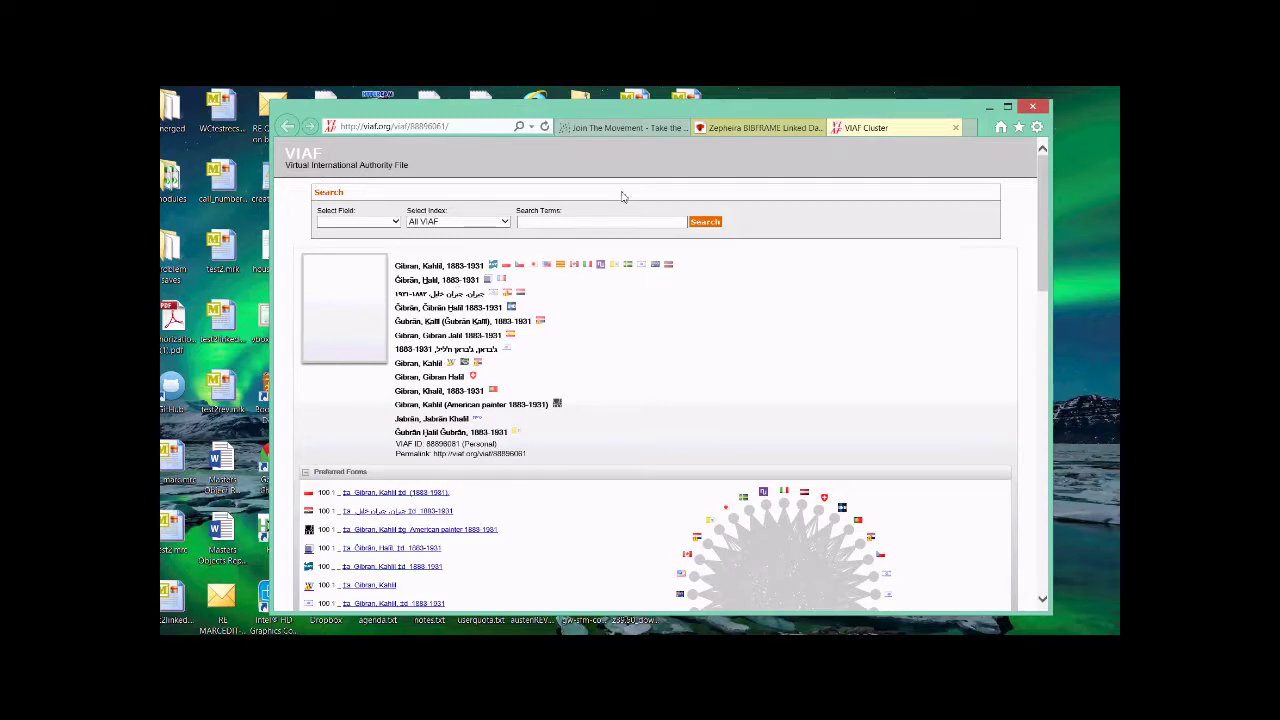
left_click(956, 128)
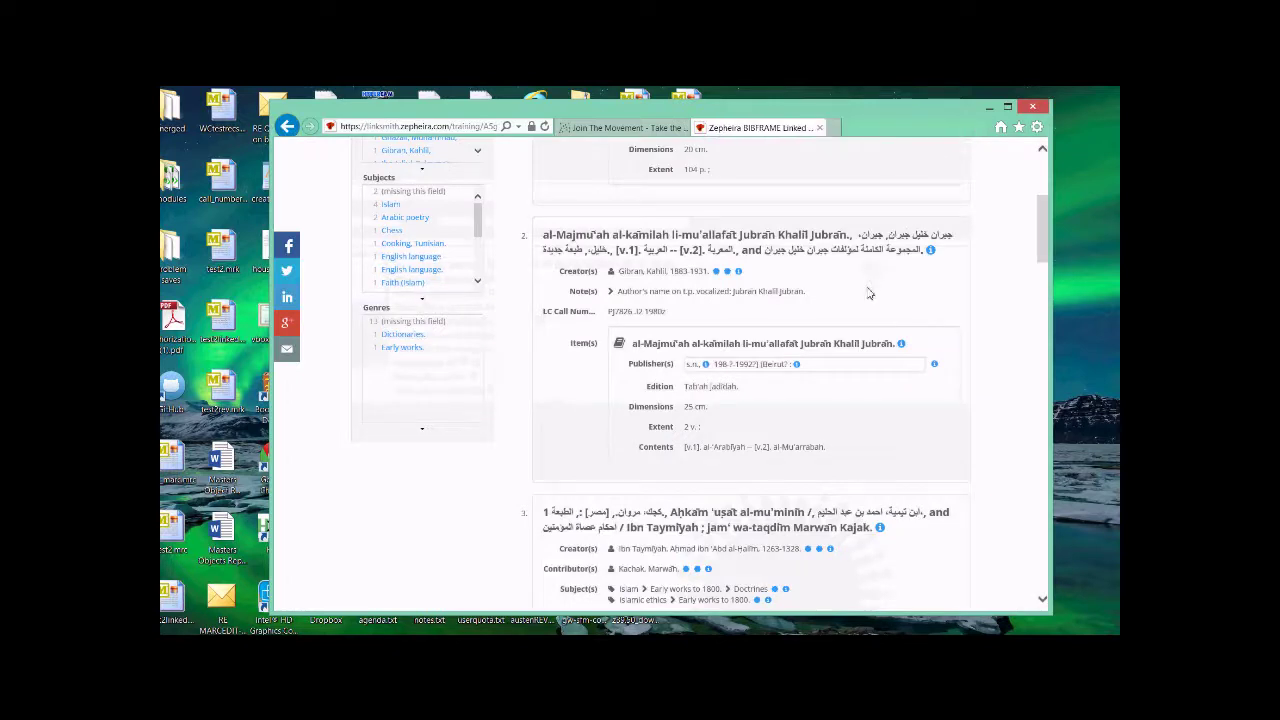
scroll(870, 330, "down", 3)
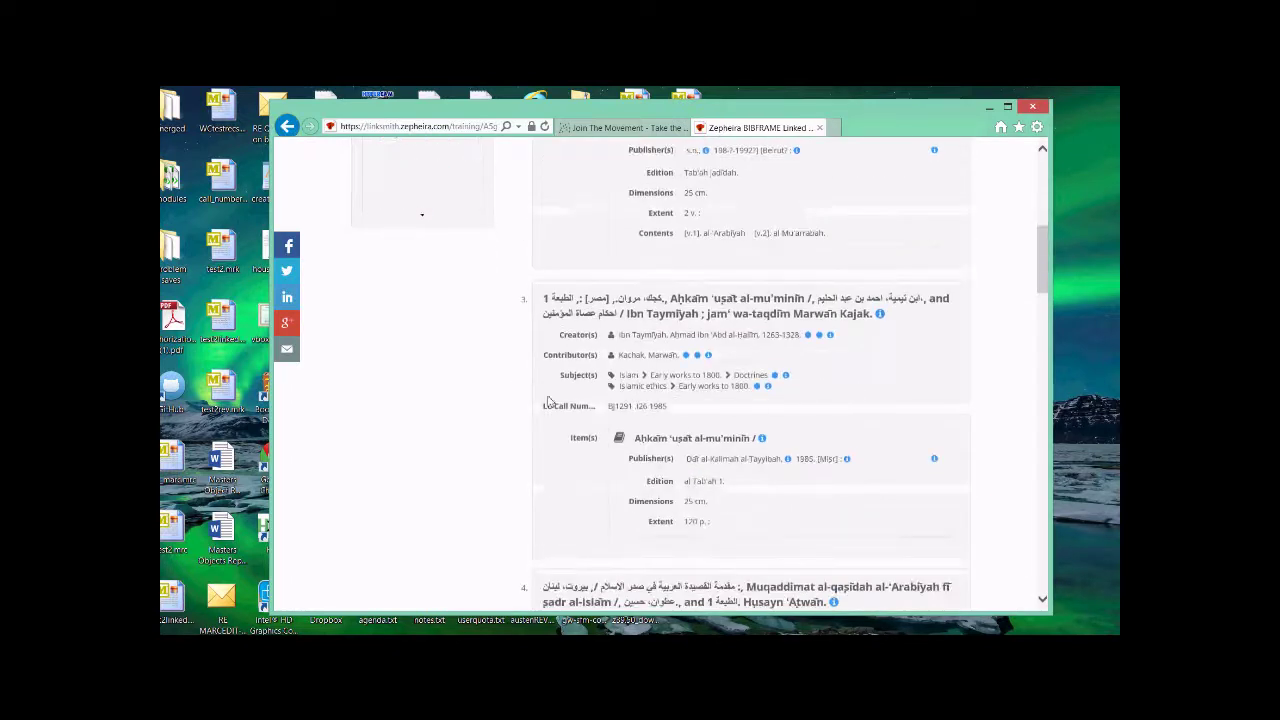
right_click(776, 377)
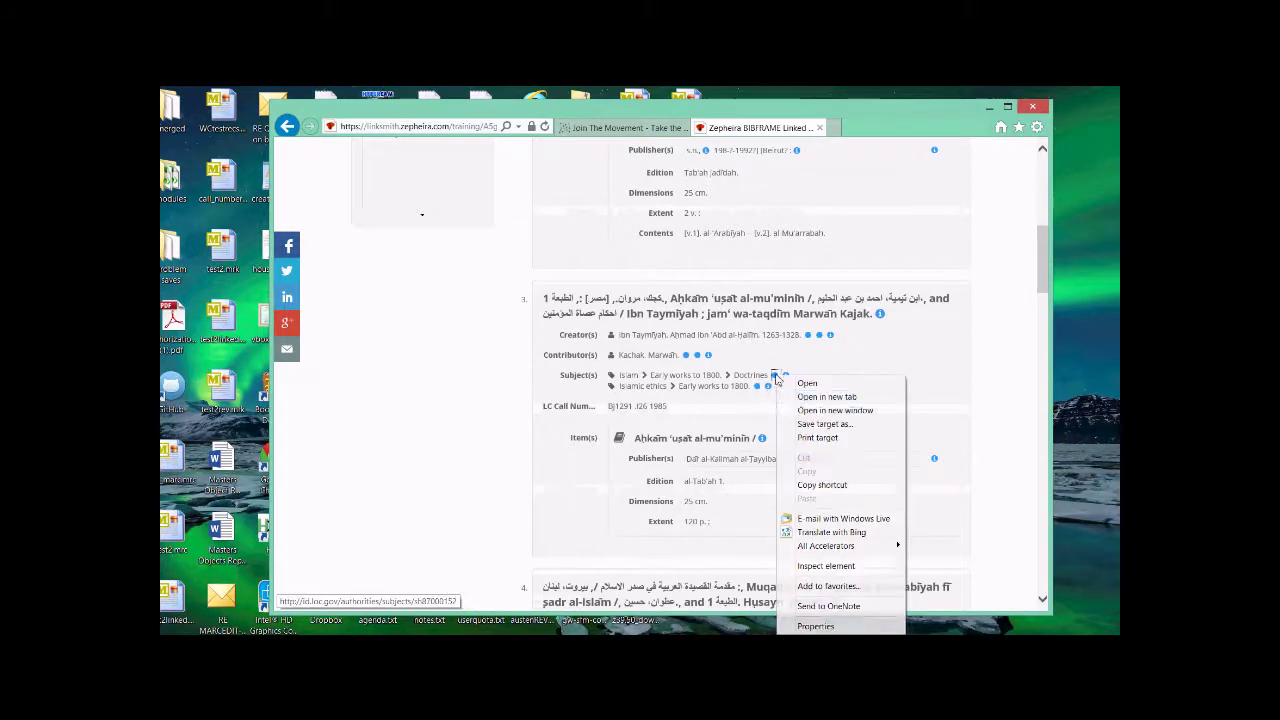
left_click(826, 396)
left_click(870, 130)
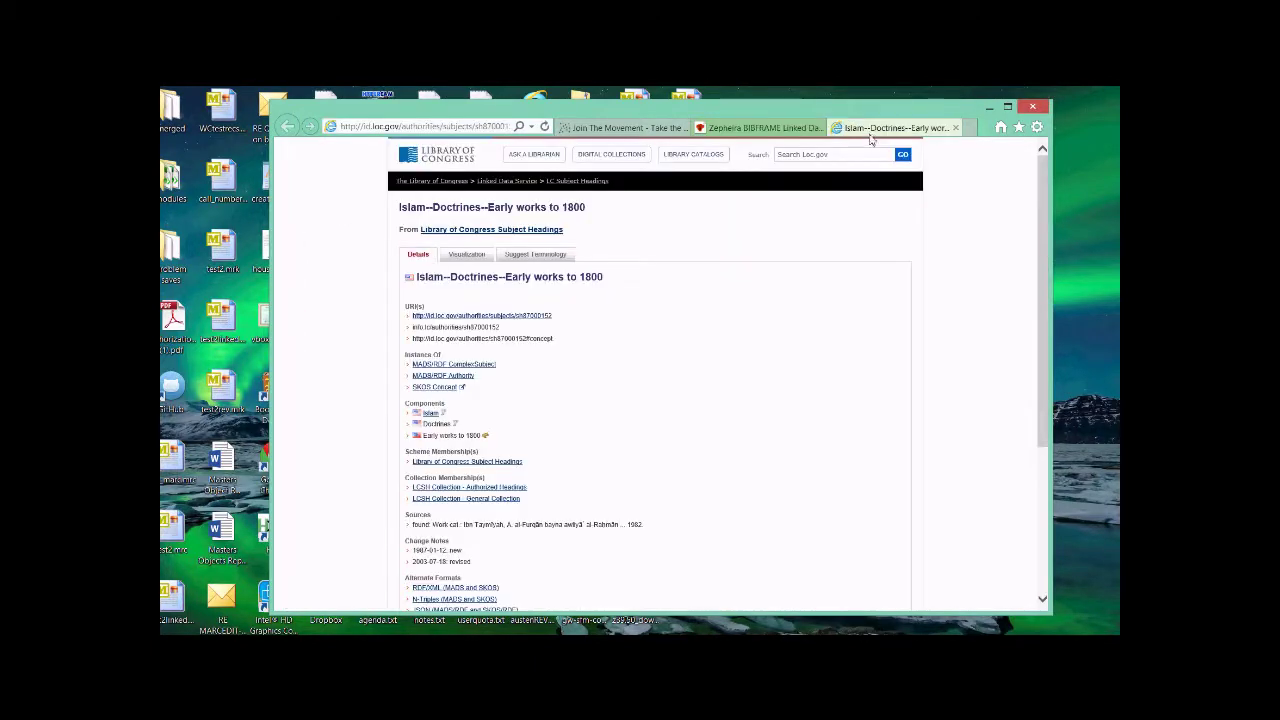
left_click(955, 128)
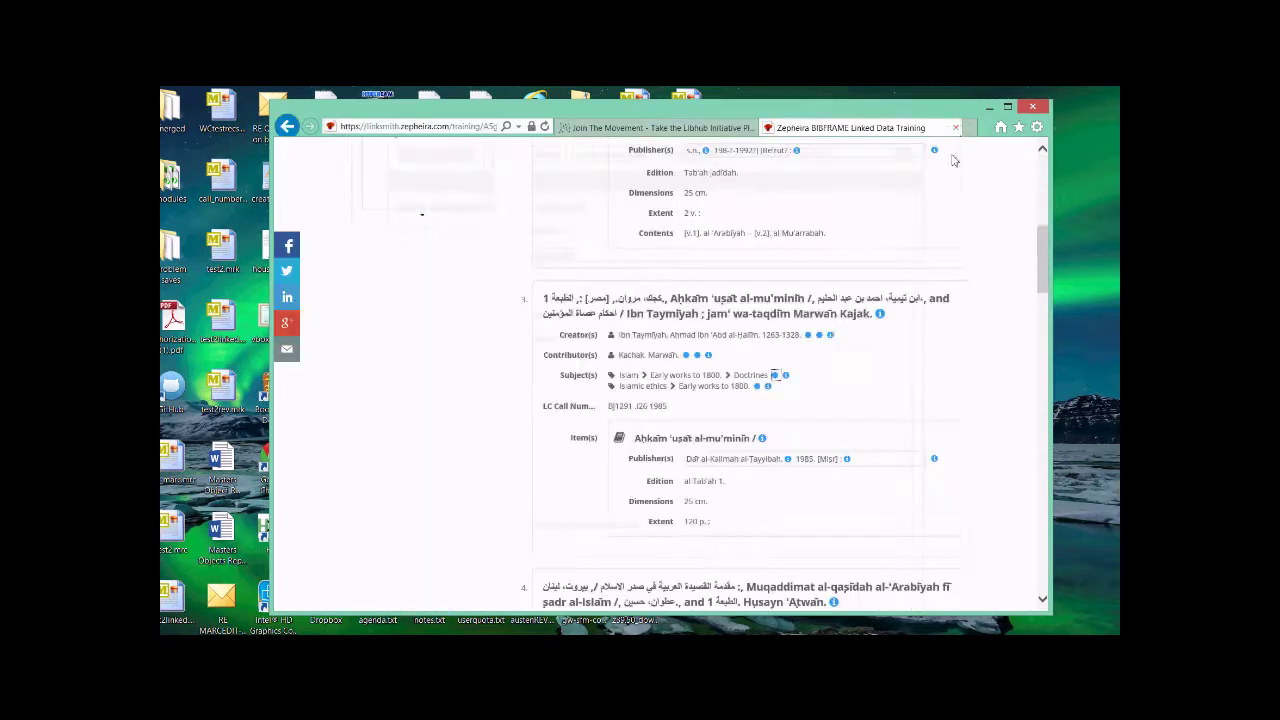
scroll(893, 400, "up", 10)
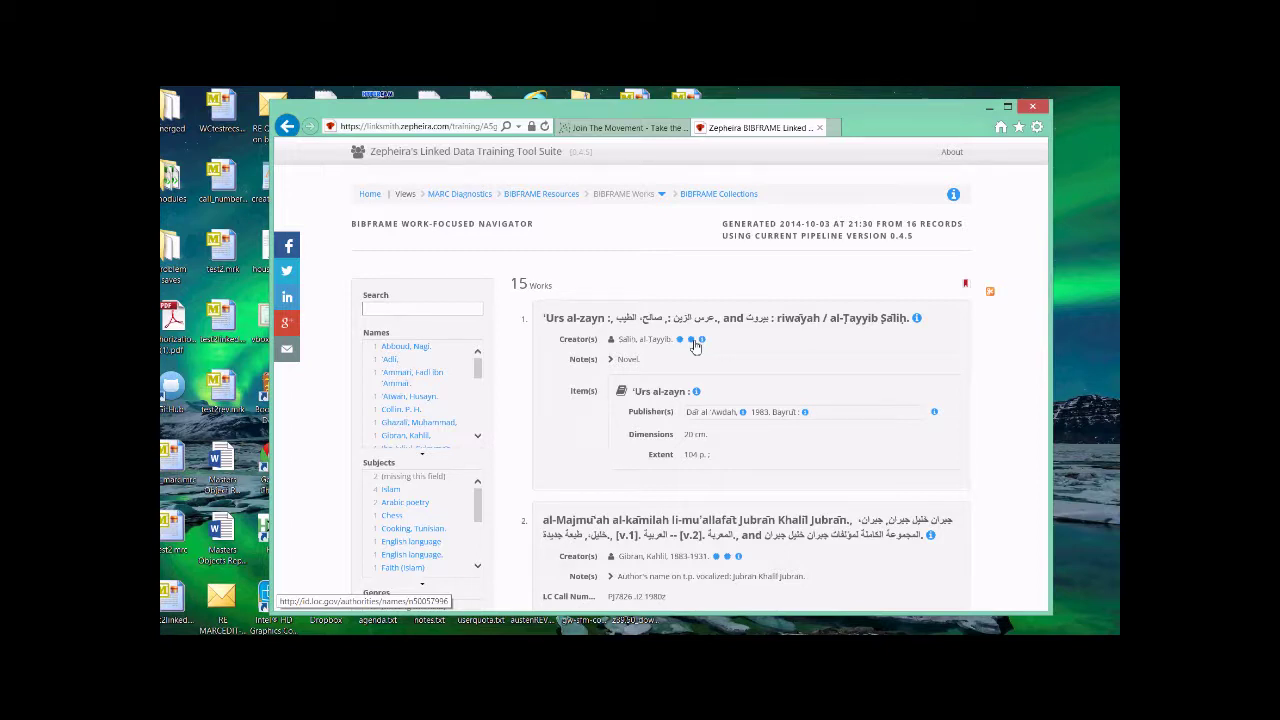
left_click(377, 197)
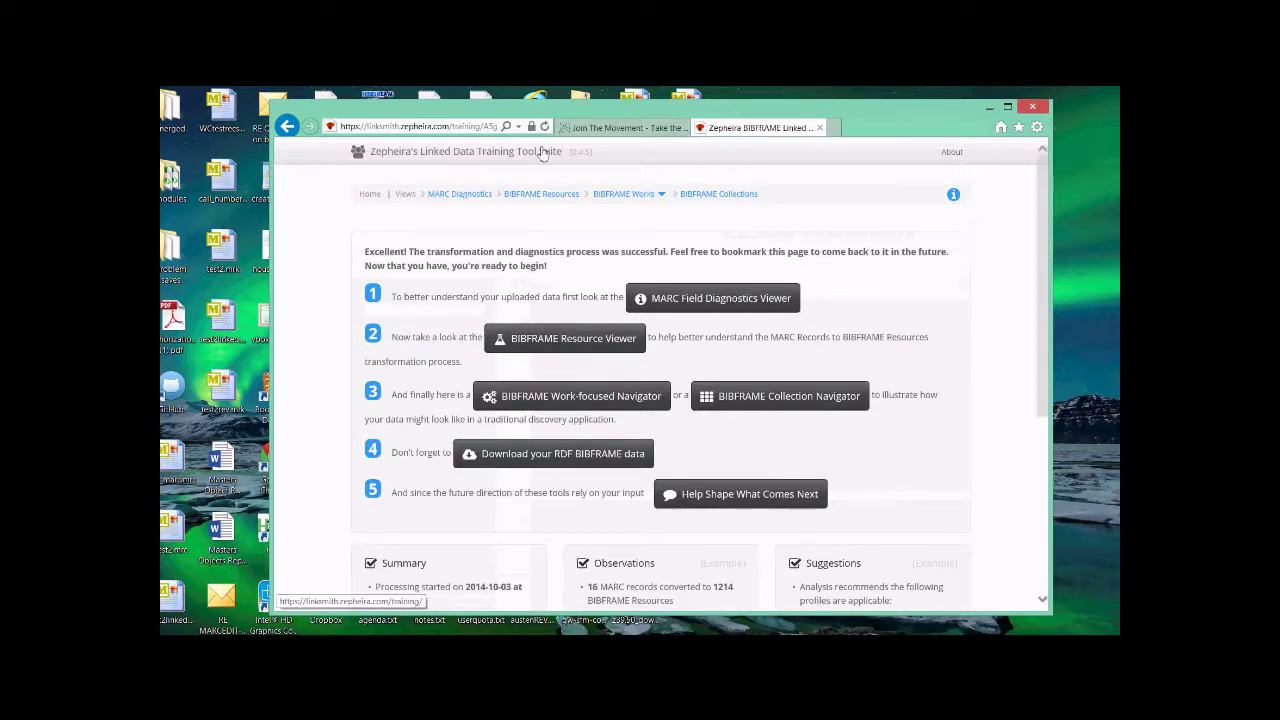
Close the Zepheira page and browser, and dismiss the previous upload results
left_click(819, 127)
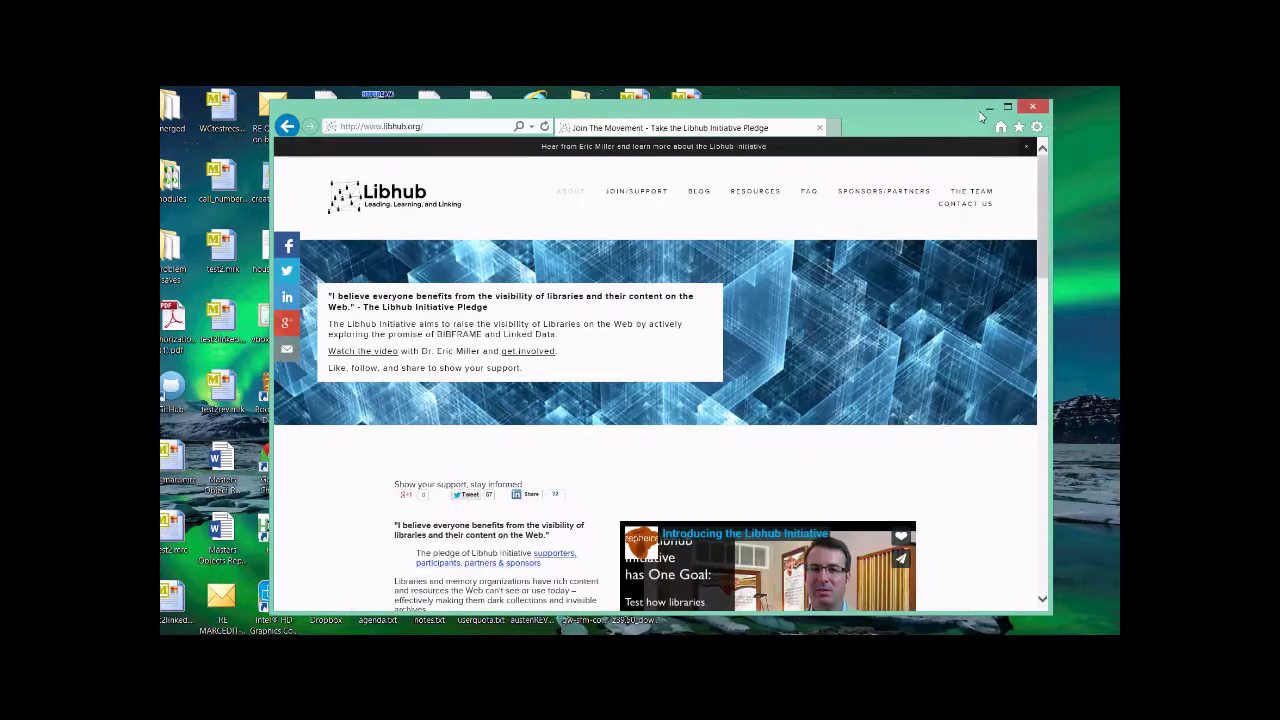
left_click(988, 107)
left_click(617, 457)
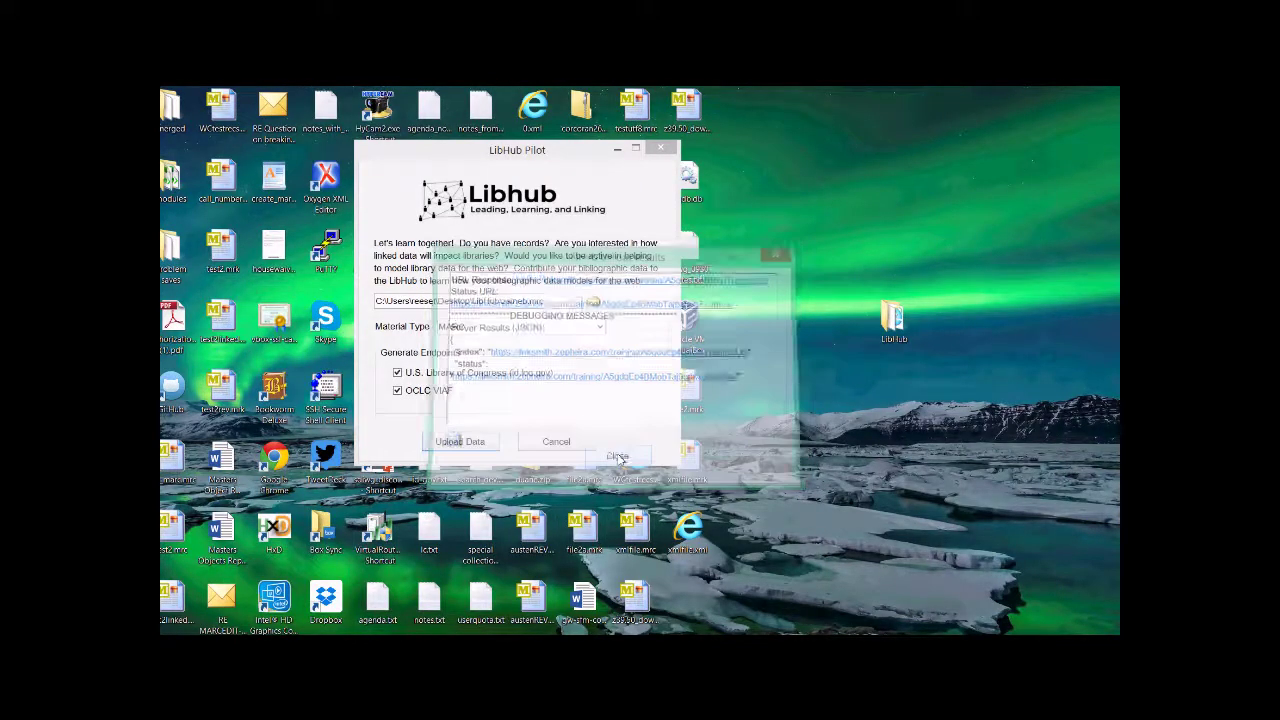
Pick ead3.xml using the XML File filter, set Material Type to EAD, and upload it
left_click(594, 302)
double_click(516, 381)
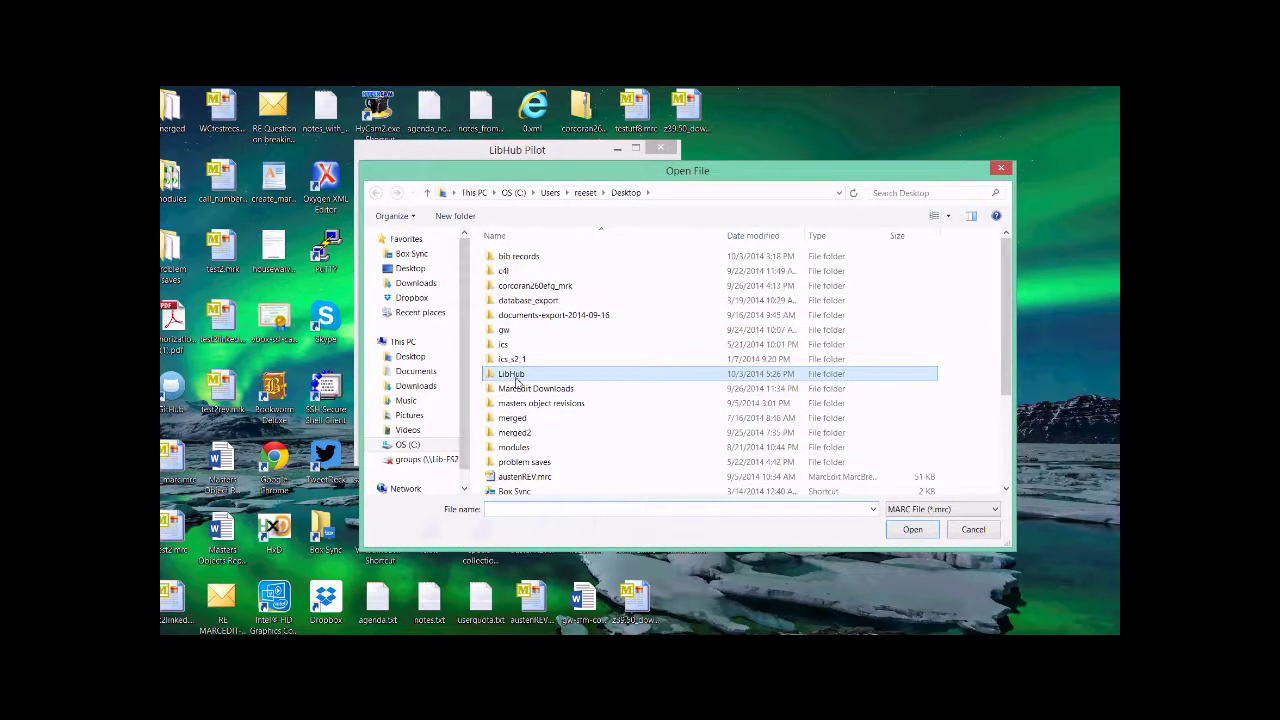
left_click(948, 510)
left_click(940, 536)
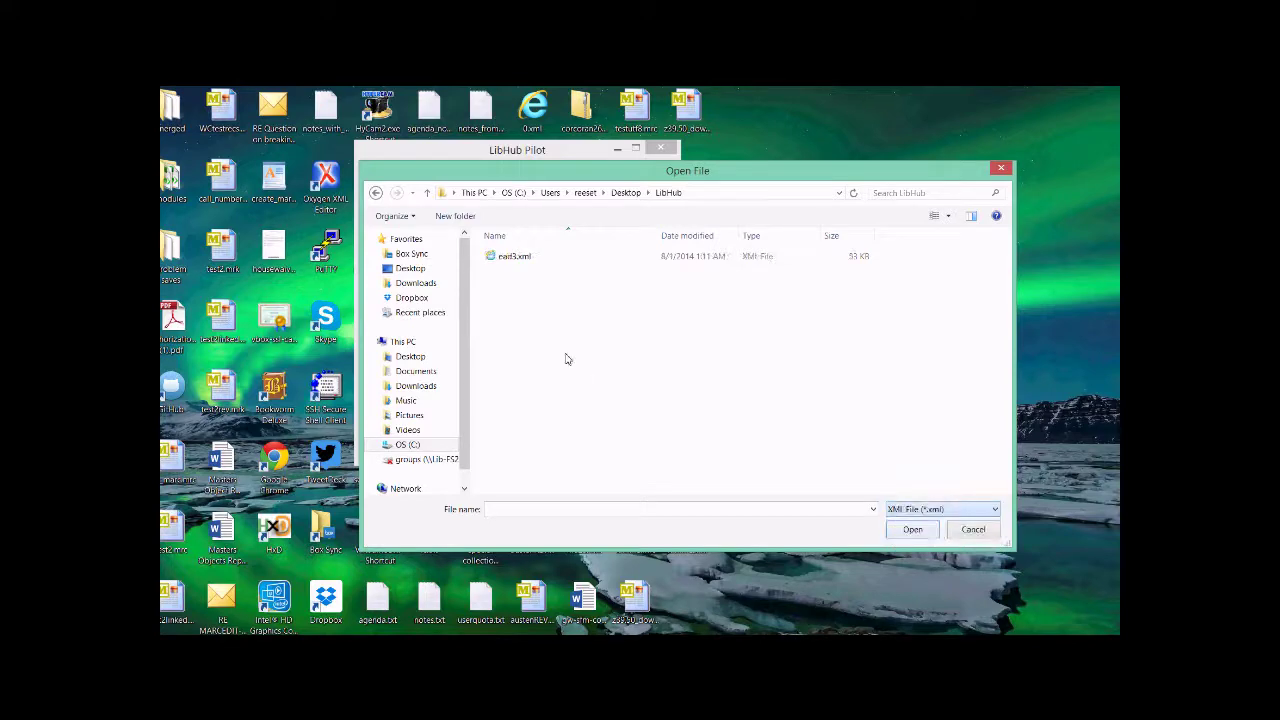
double_click(514, 256)
left_click(599, 327)
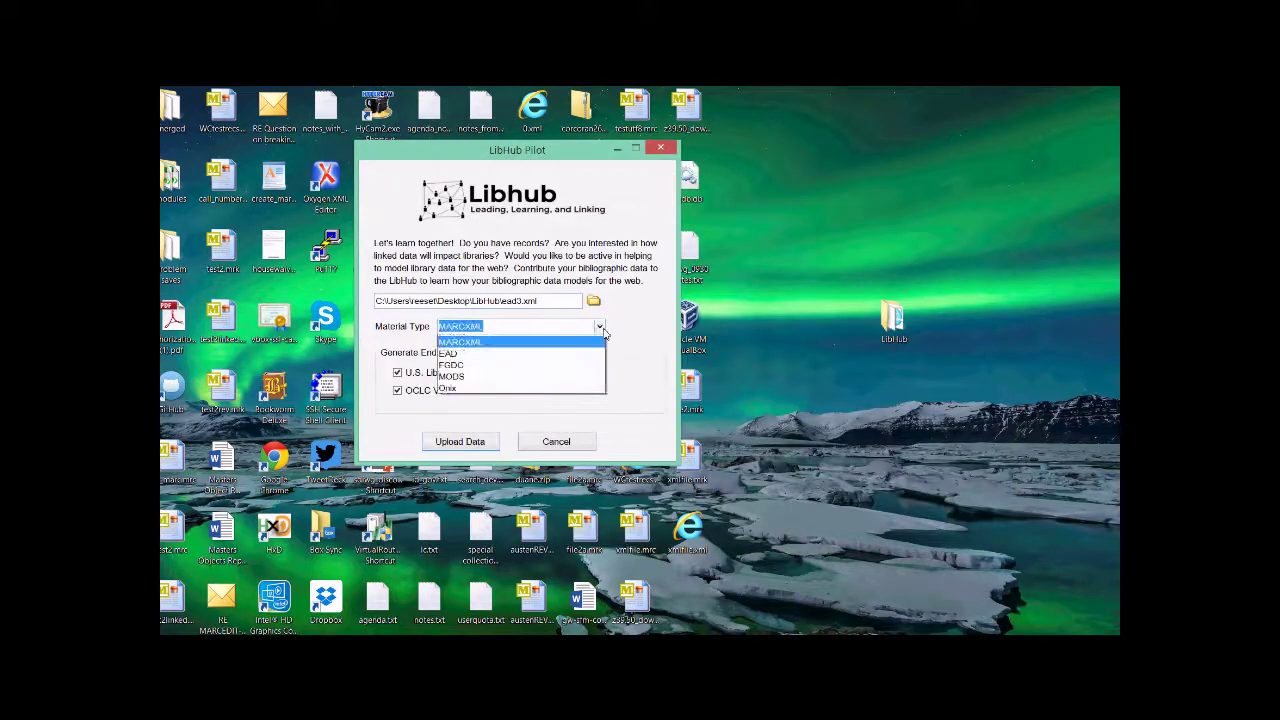
left_click(587, 367)
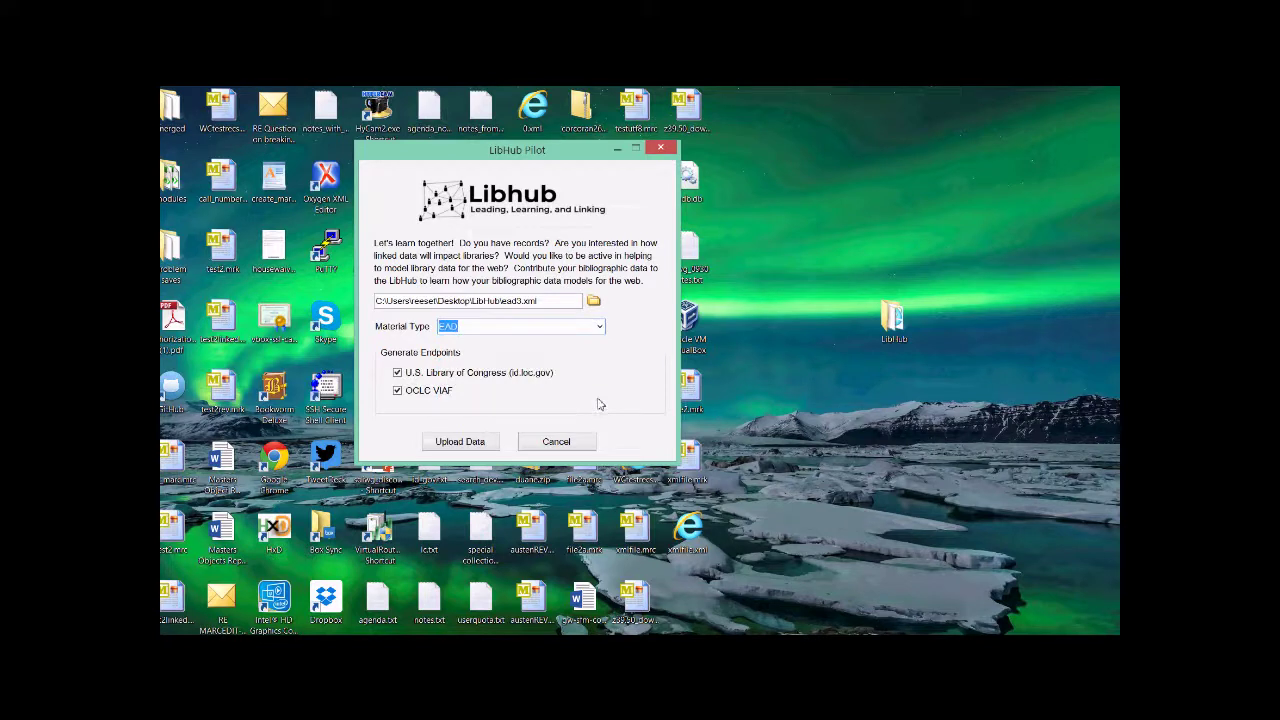
left_click(477, 446)
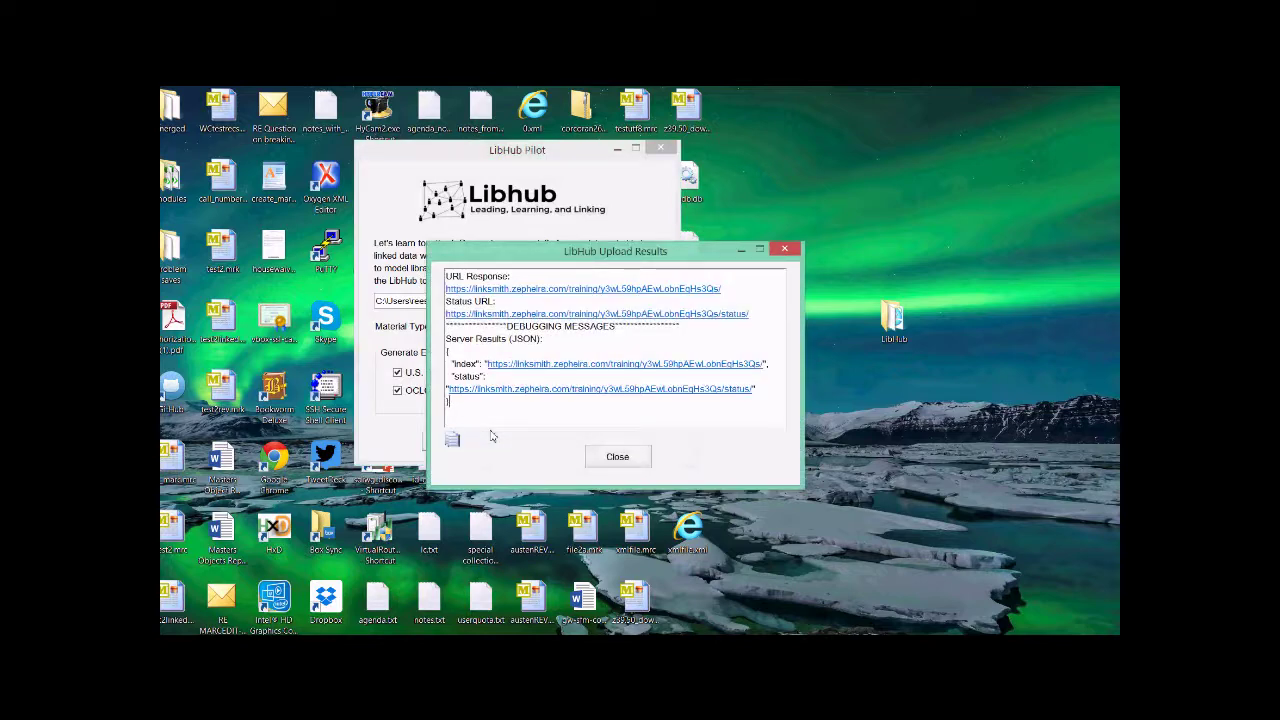
Open the returned results link and view the EAD upload's MARC field diagnostics, then go home
left_click(487, 289)
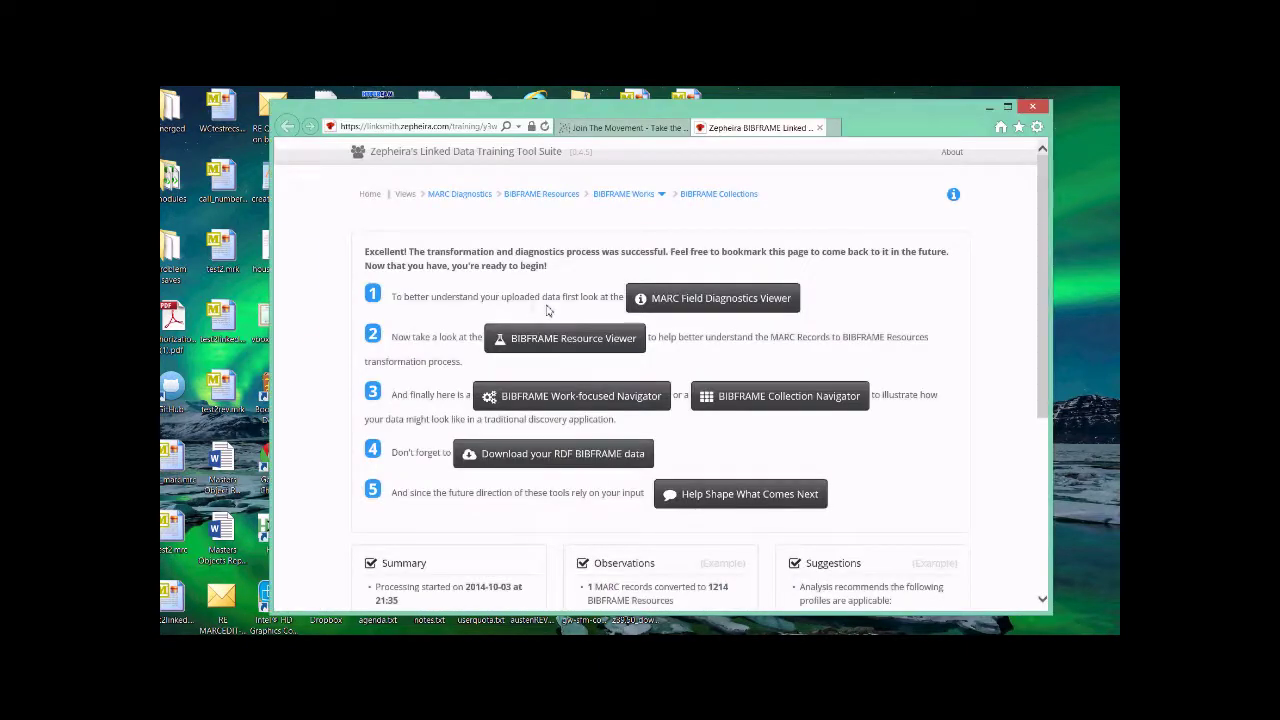
left_click(690, 298)
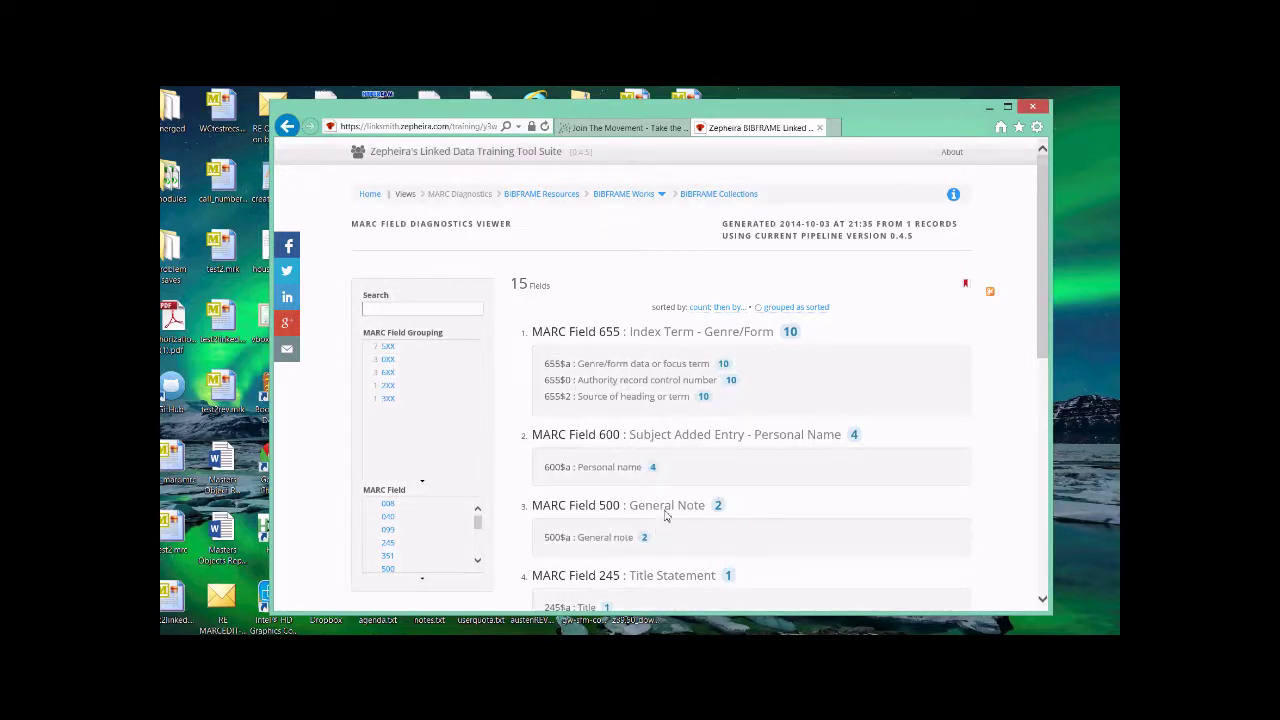
left_click(372, 202)
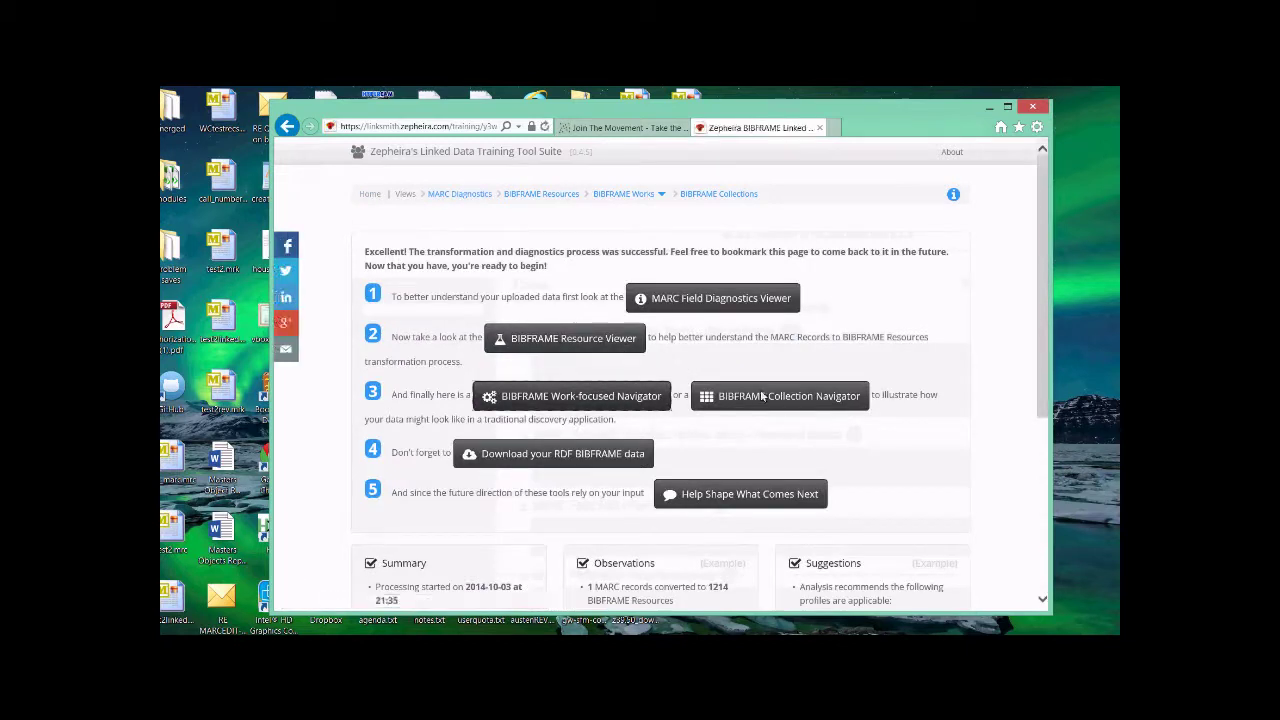
Browse the Manuscripts of Salazar Slytherin work in the BIBFRAME Collection Navigator, then close the tab
left_click(762, 397)
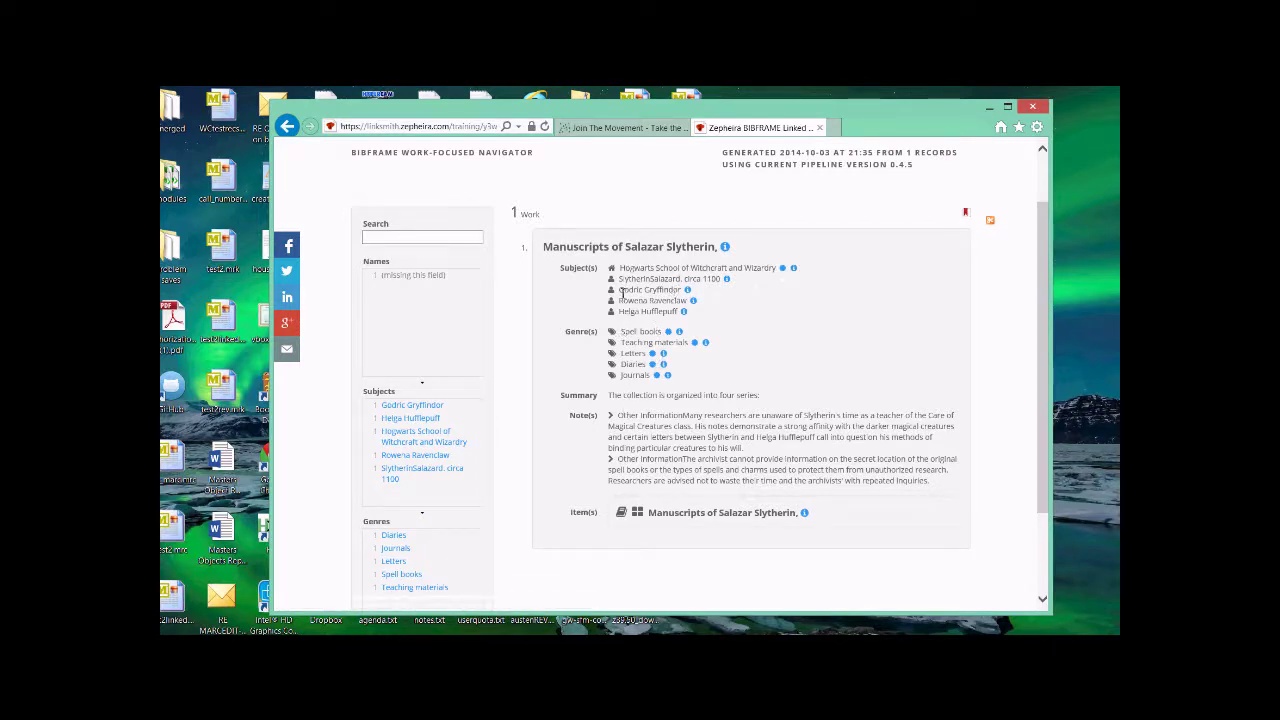
left_click_drag(622, 292, 658, 292)
triple_click(658, 292)
left_click(659, 303)
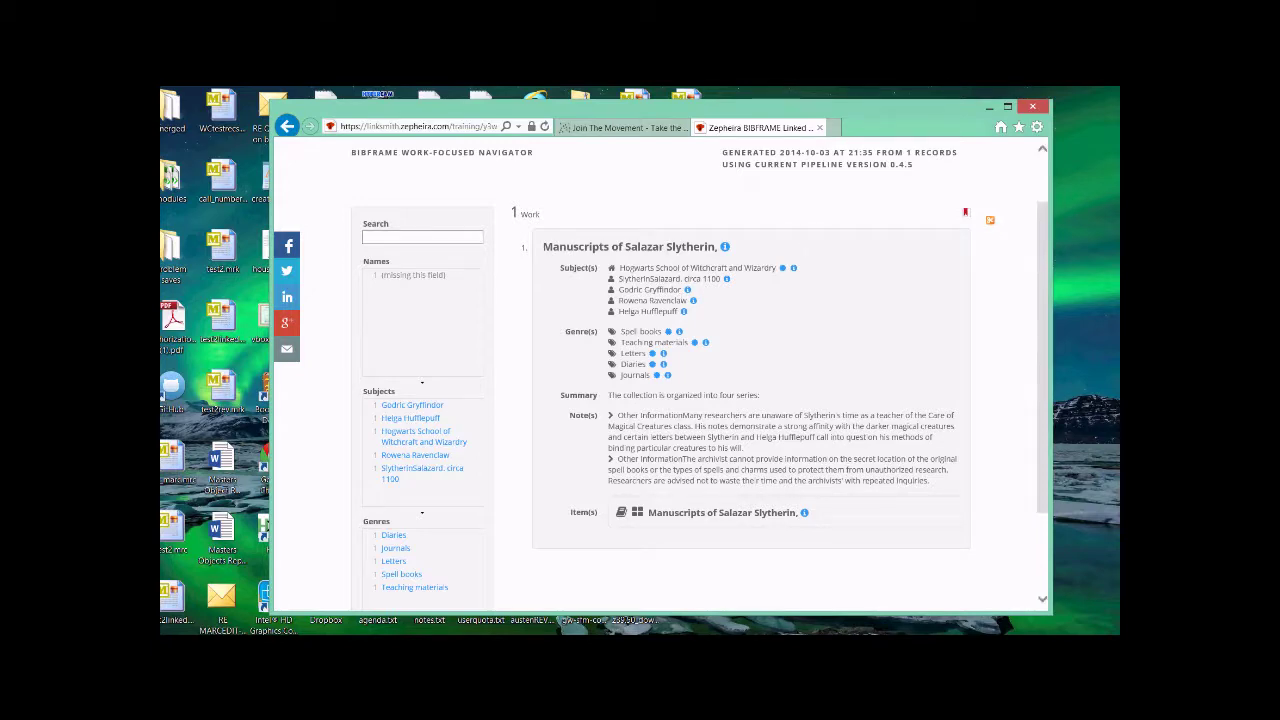
left_click(820, 128)
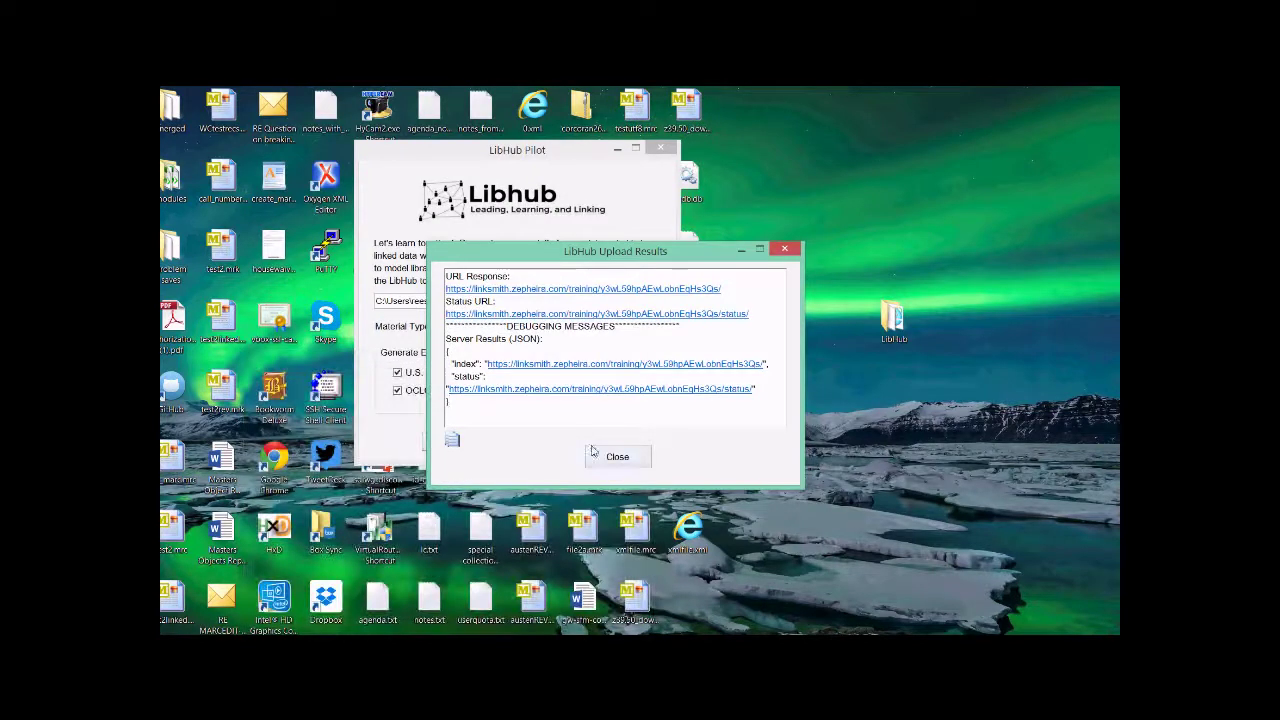
Close the upload results, confirm Material Type stays EAD, and minimize LibHub Pilot
left_click(591, 452)
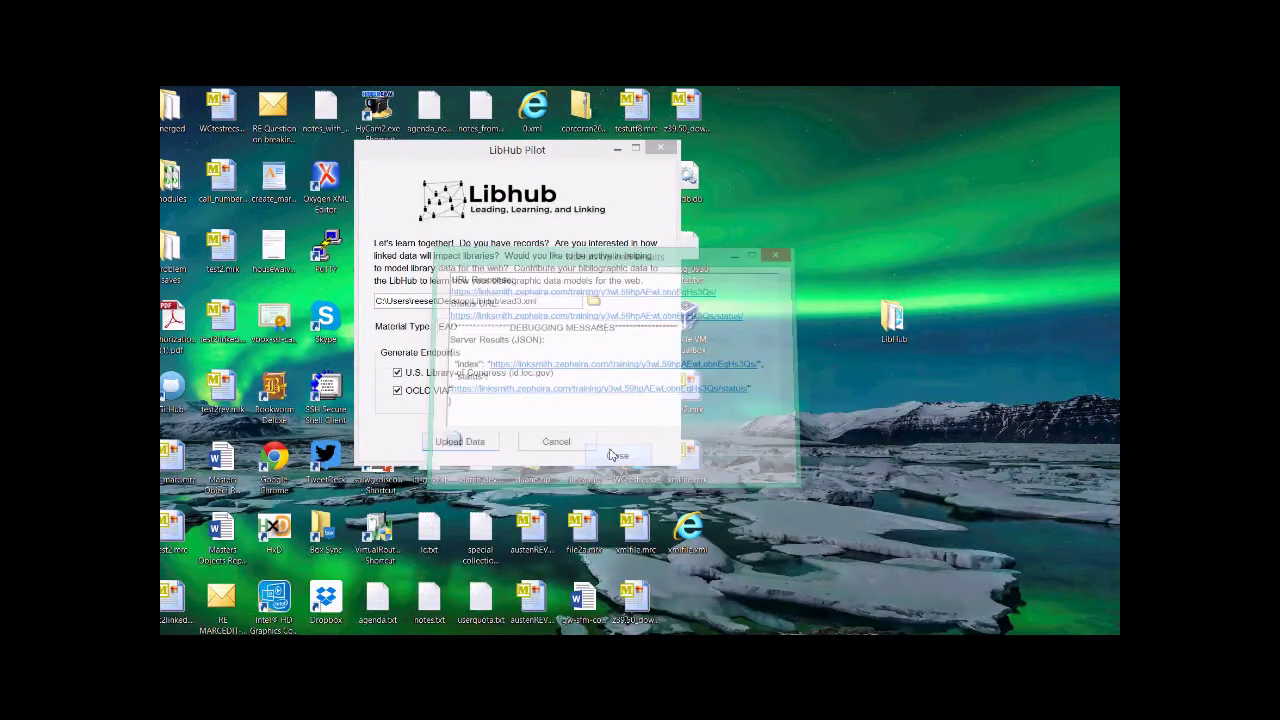
left_click(600, 328)
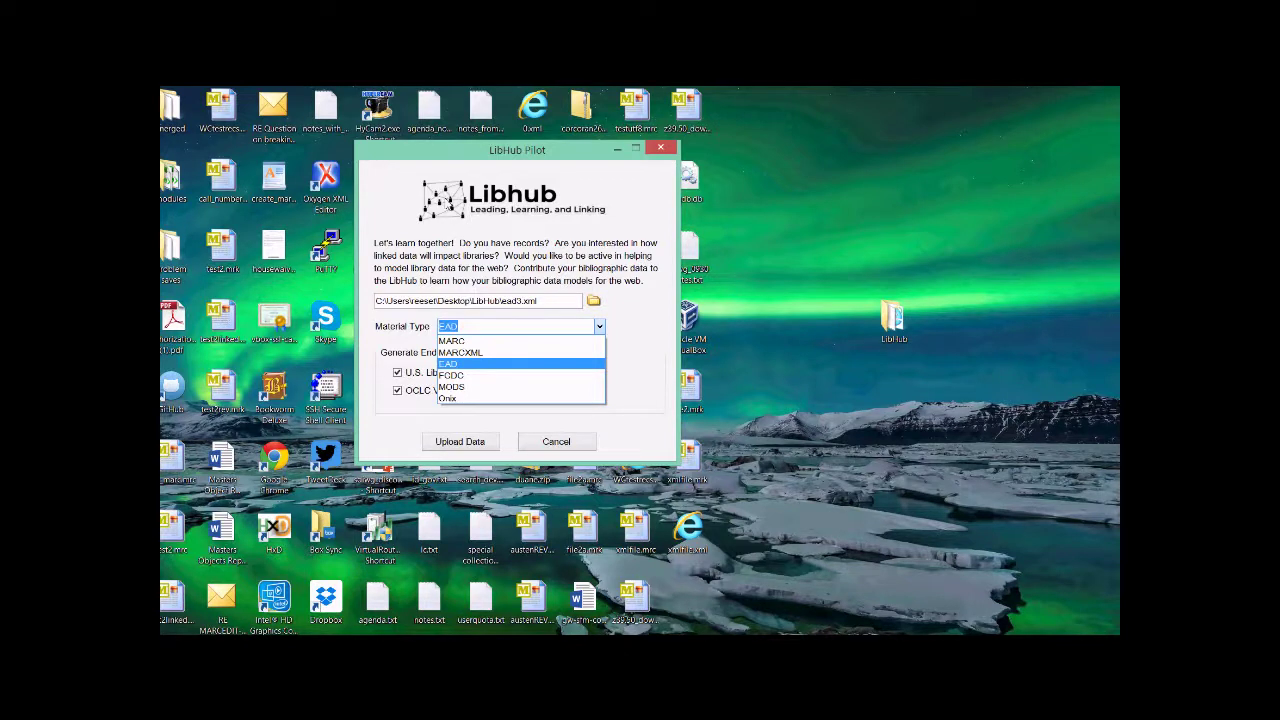
left_click(564, 239)
left_click(617, 148)
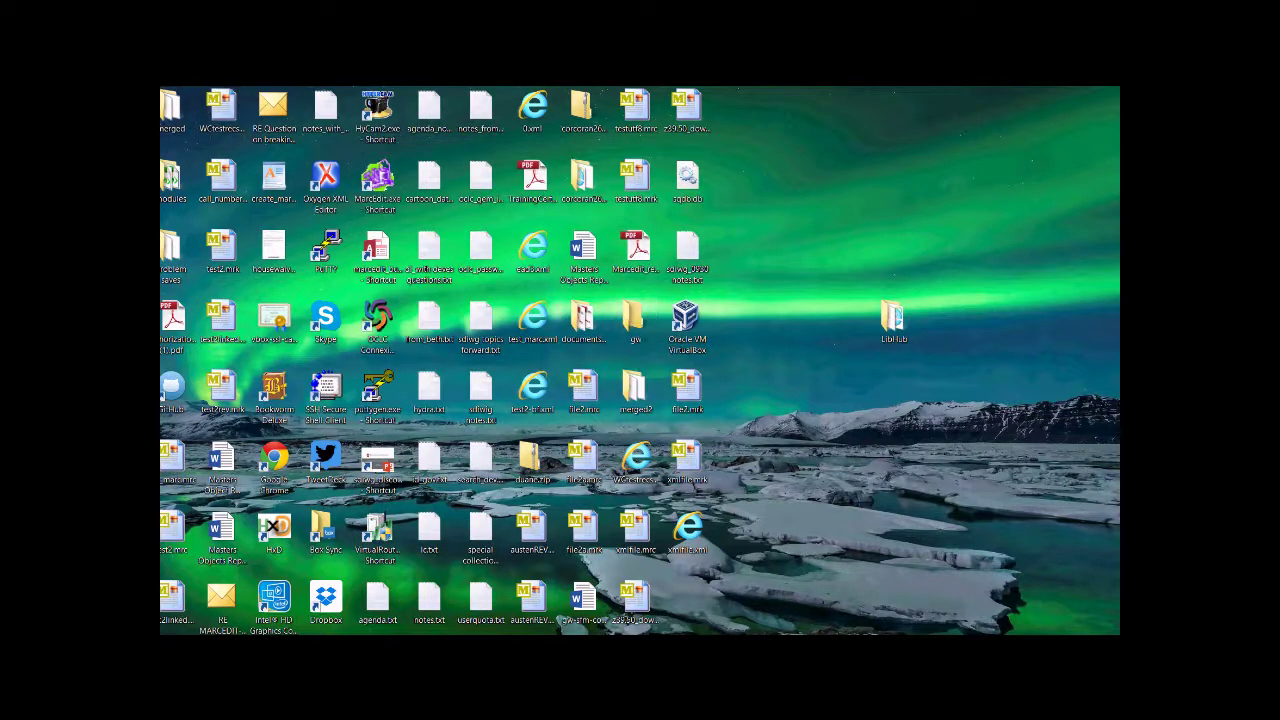
Restore the AsianArtArchives_Afghanistan_EAD_Pillen XML file from the Recycle Bin
double_click(165, 100)
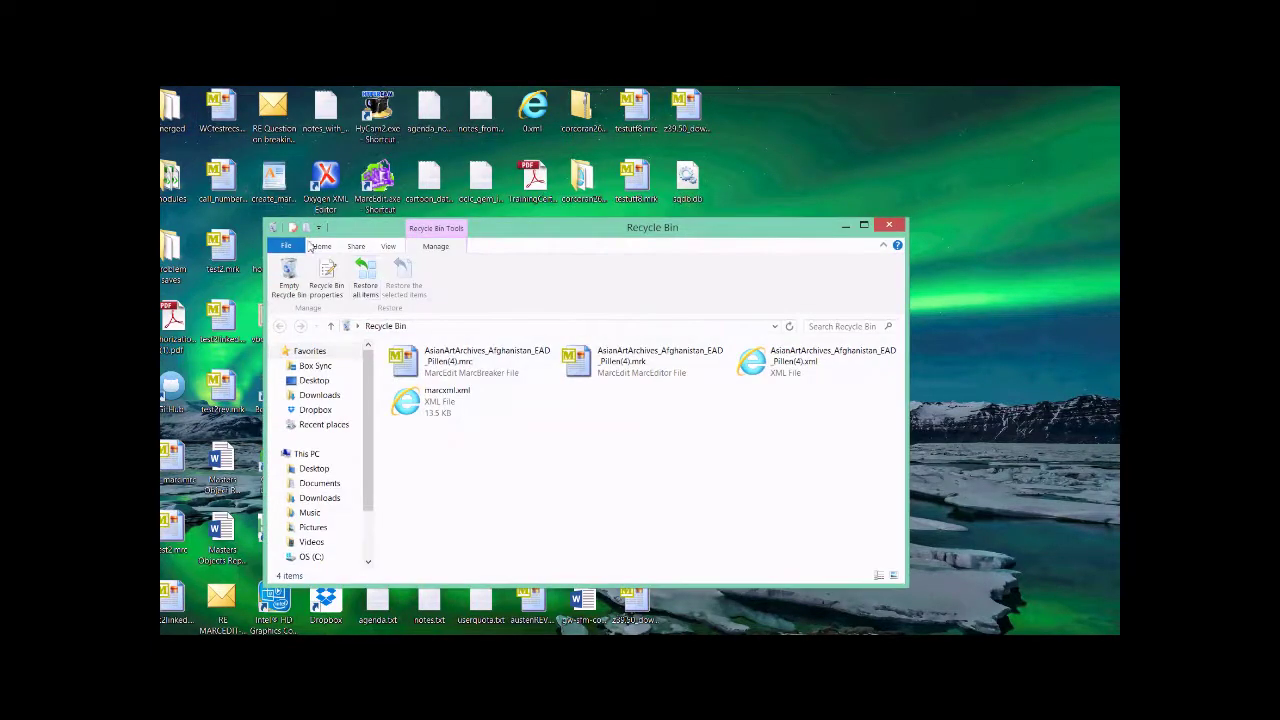
left_click(793, 374)
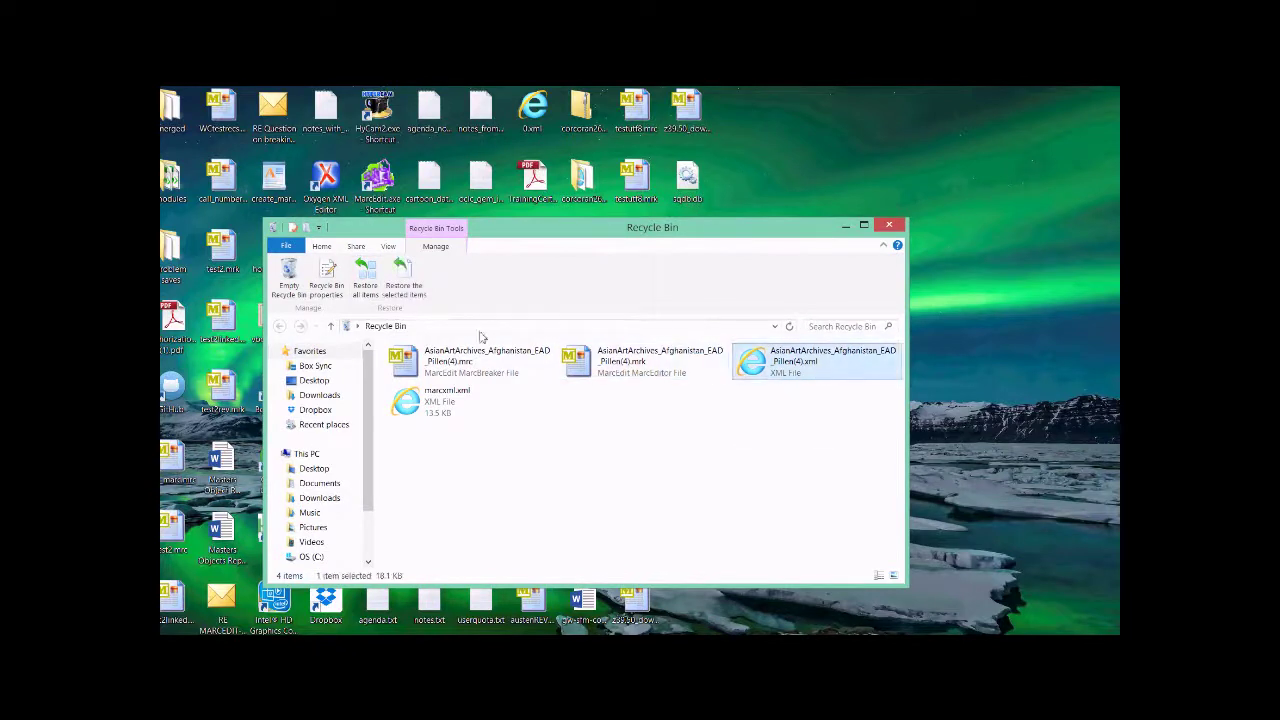
left_click(403, 280)
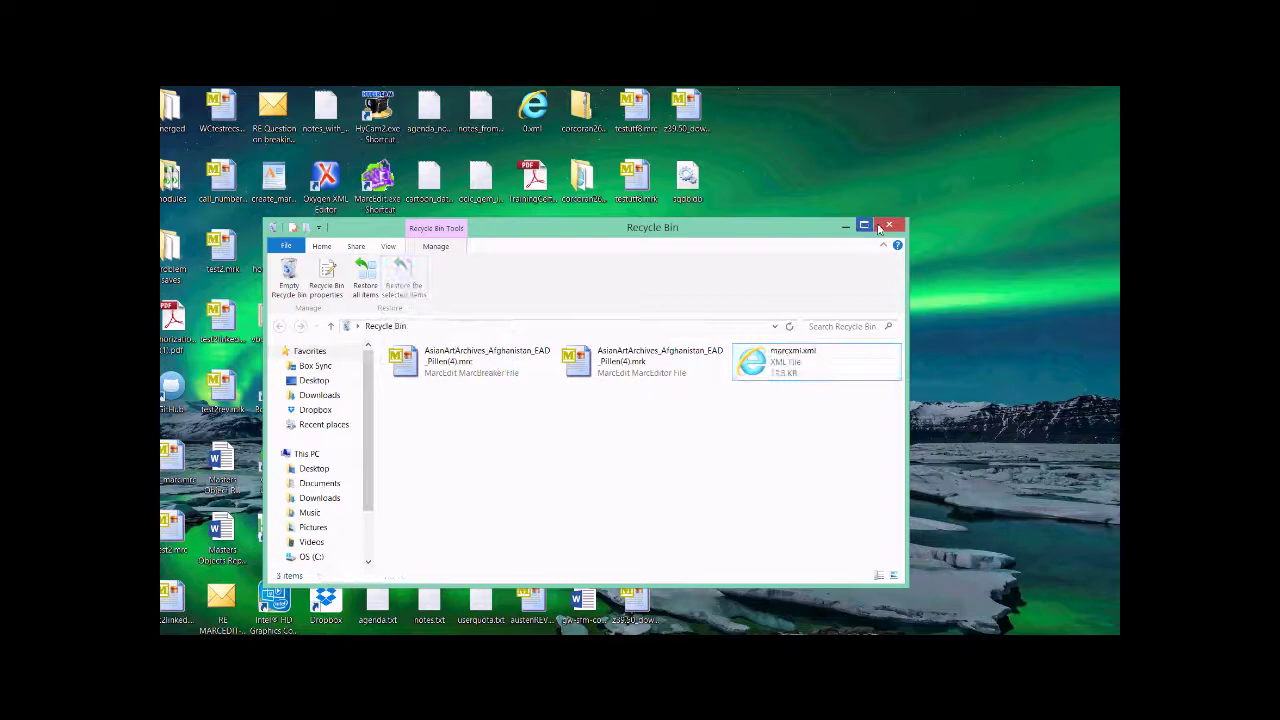
left_click(888, 225)
Open the LibHub folder and view the Afghanistan EAD XML file's contents
double_click(893, 322)
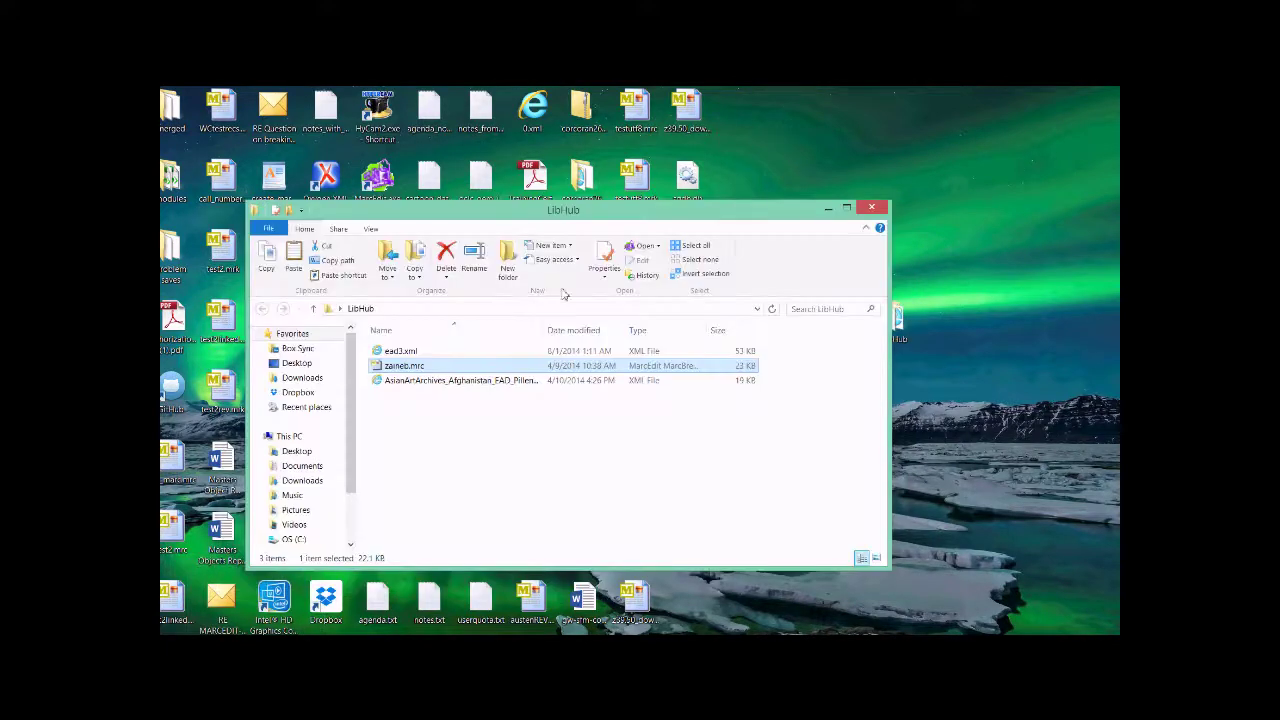
left_click(441, 381)
double_click(441, 381)
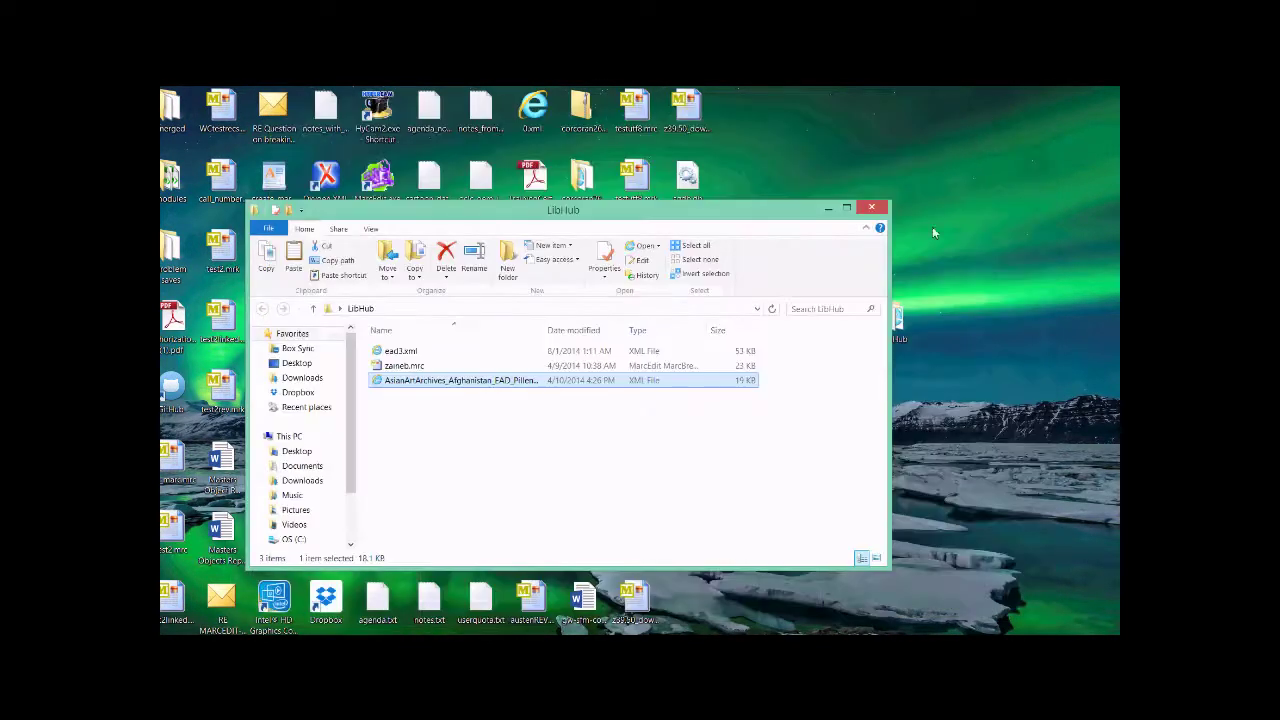
double_click(385, 185)
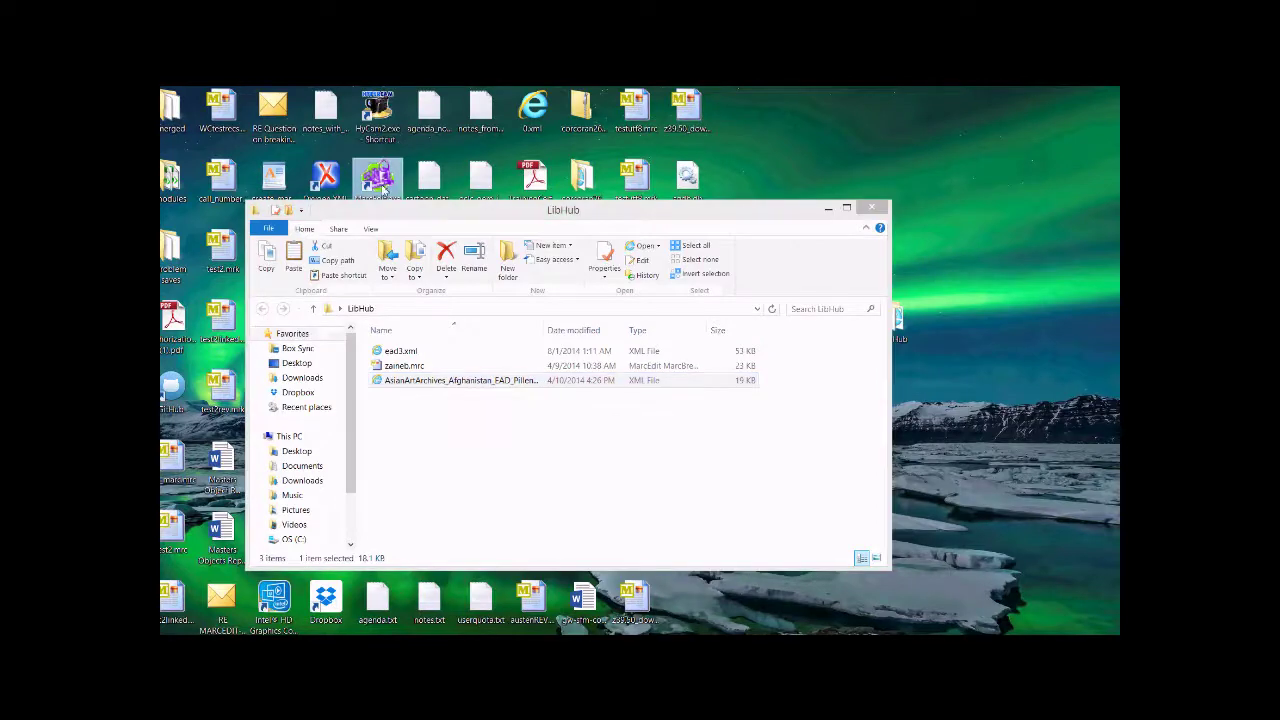
Convert the Afghanistan EAD XML file to a MARC .mrc file using EAD=>MARC
left_click(497, 292)
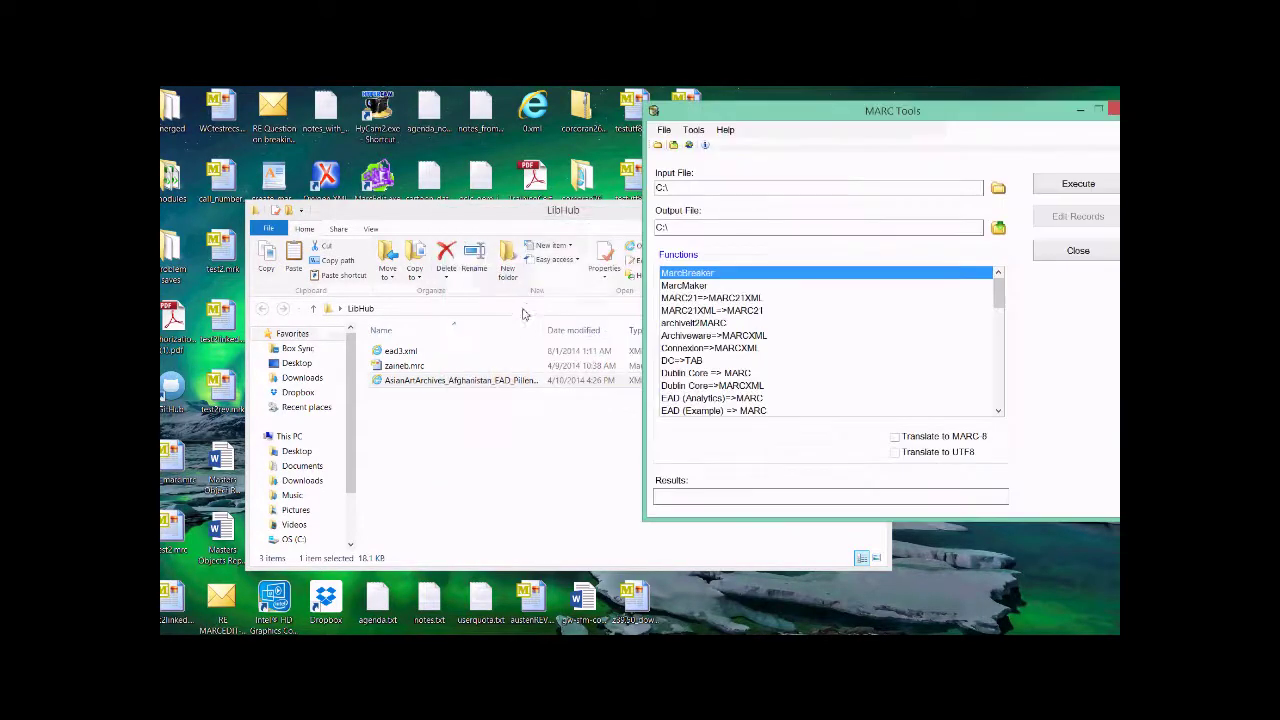
left_click_drag(414, 378, 722, 190)
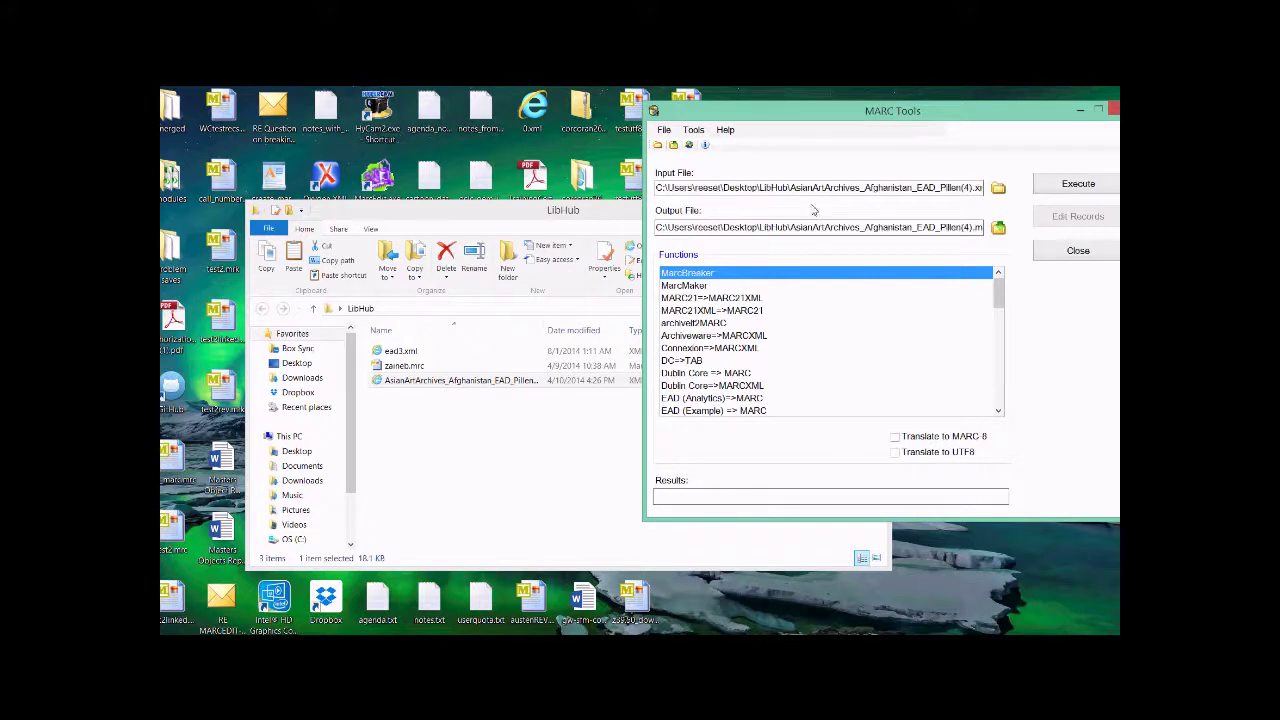
double_click(976, 227)
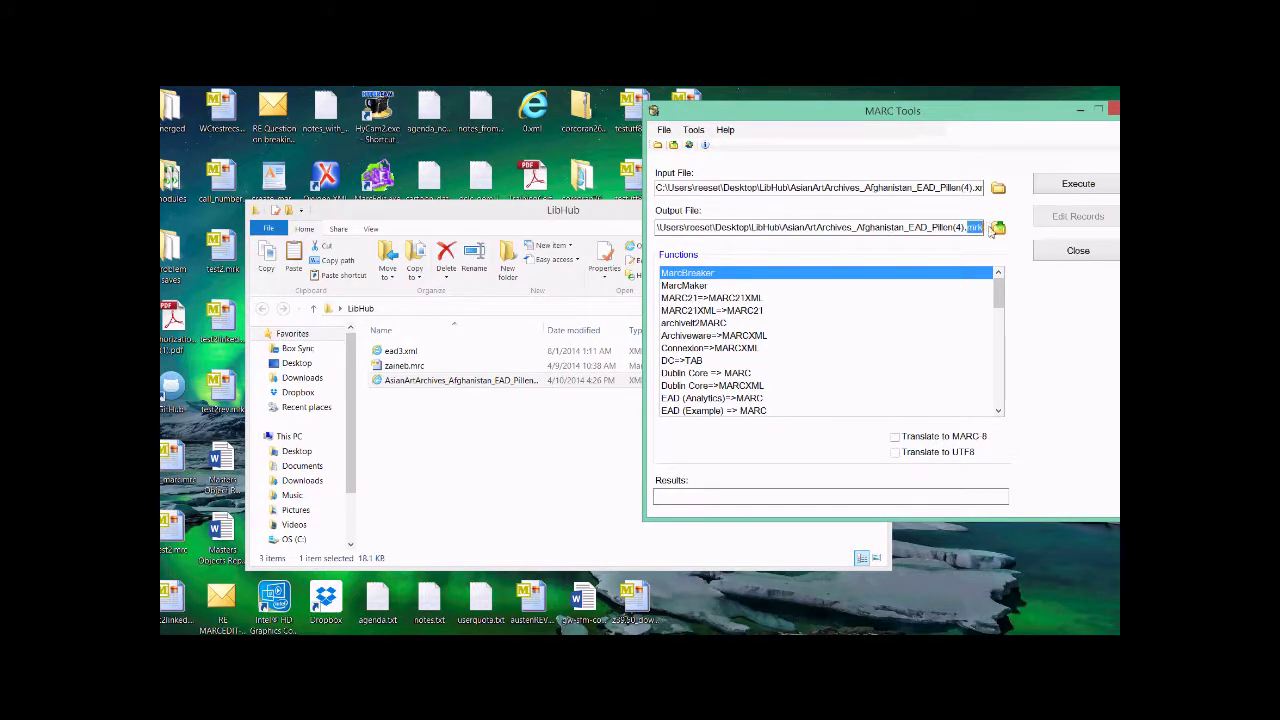
type("mrc")
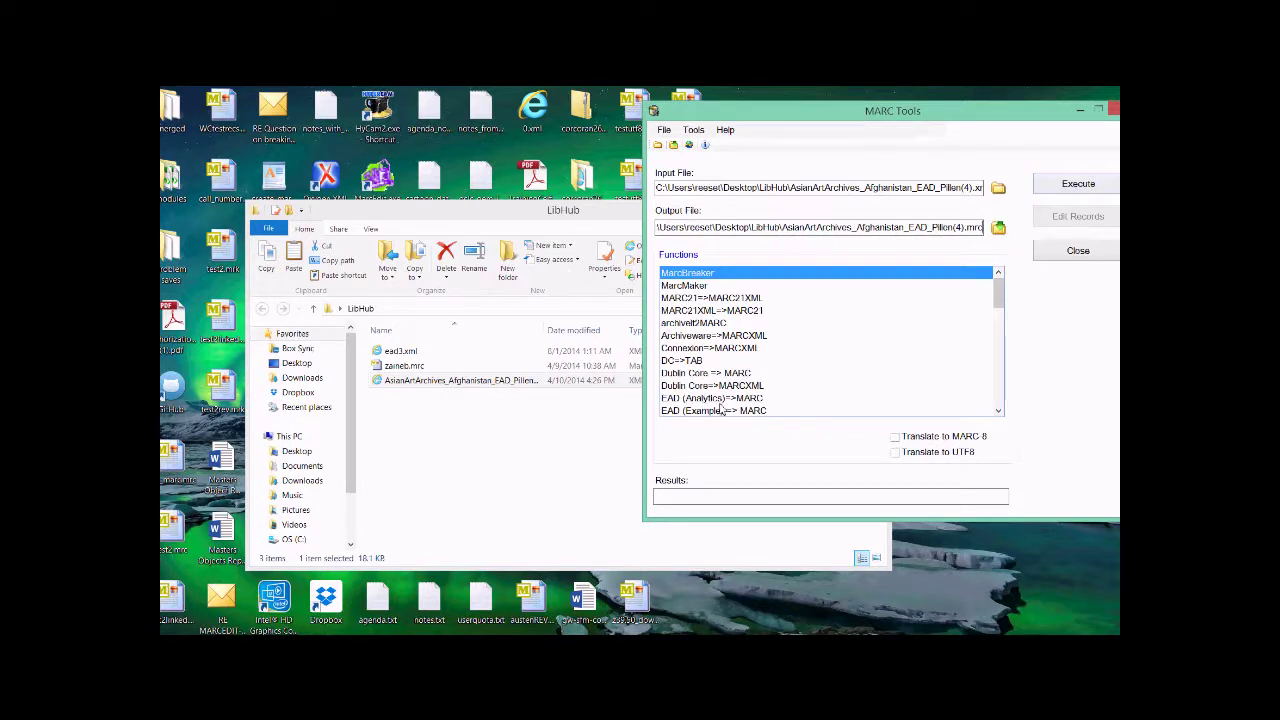
left_click_drag(1002, 302, 1002, 316)
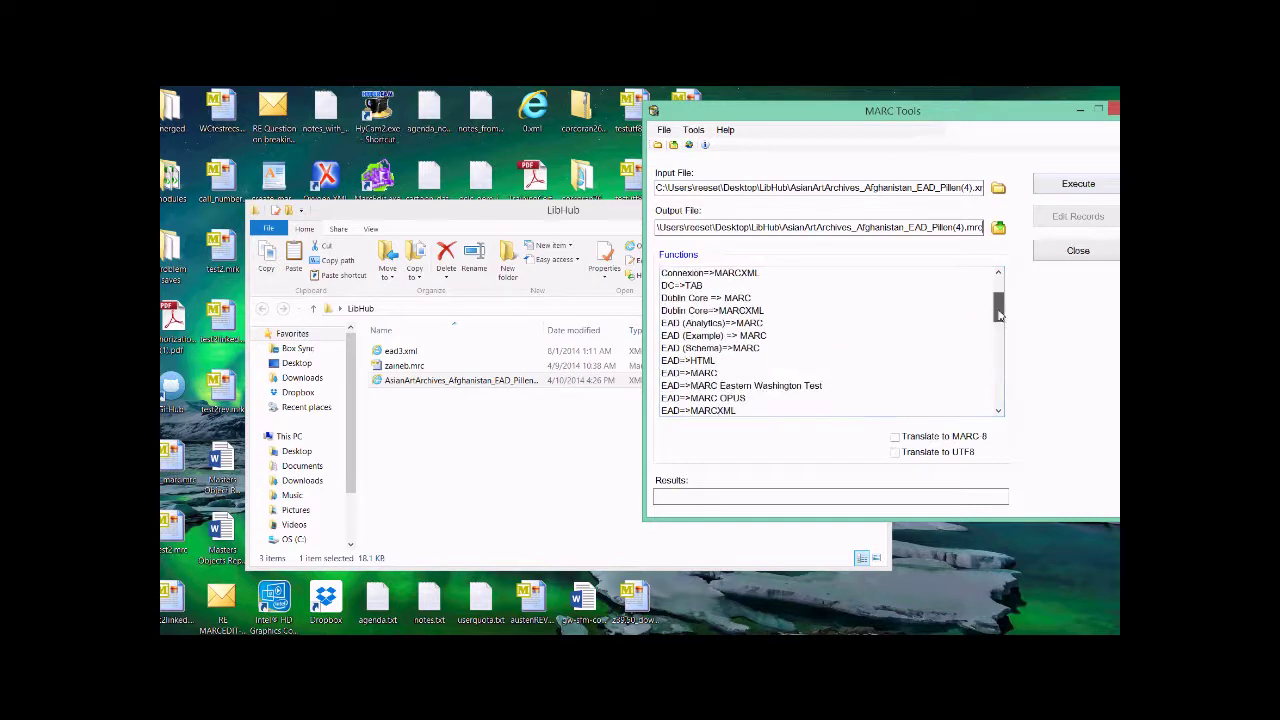
left_click(729, 373)
left_click(1062, 192)
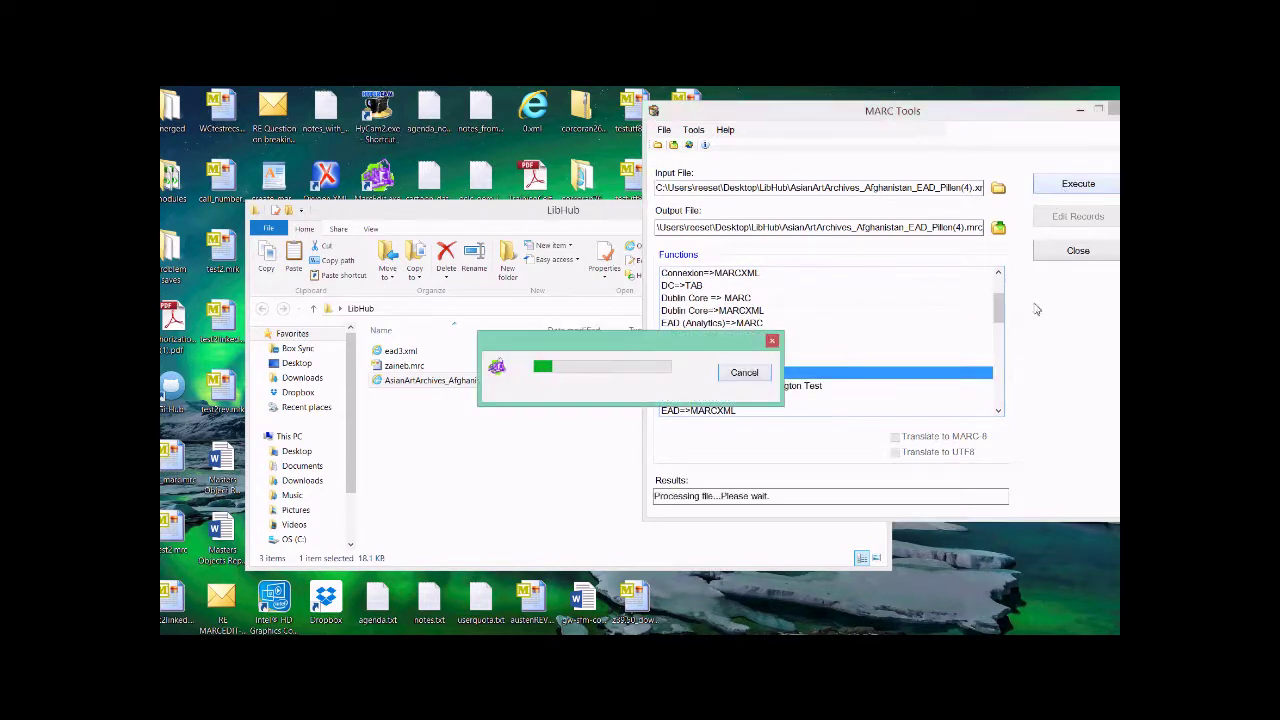
left_click(1075, 256)
Break the new .mrc file with MarcBreaker into AsianArtArchives_Afghanistan_EAD_Pillen(4).mrk and open it in MarcEditor
left_click(496, 300)
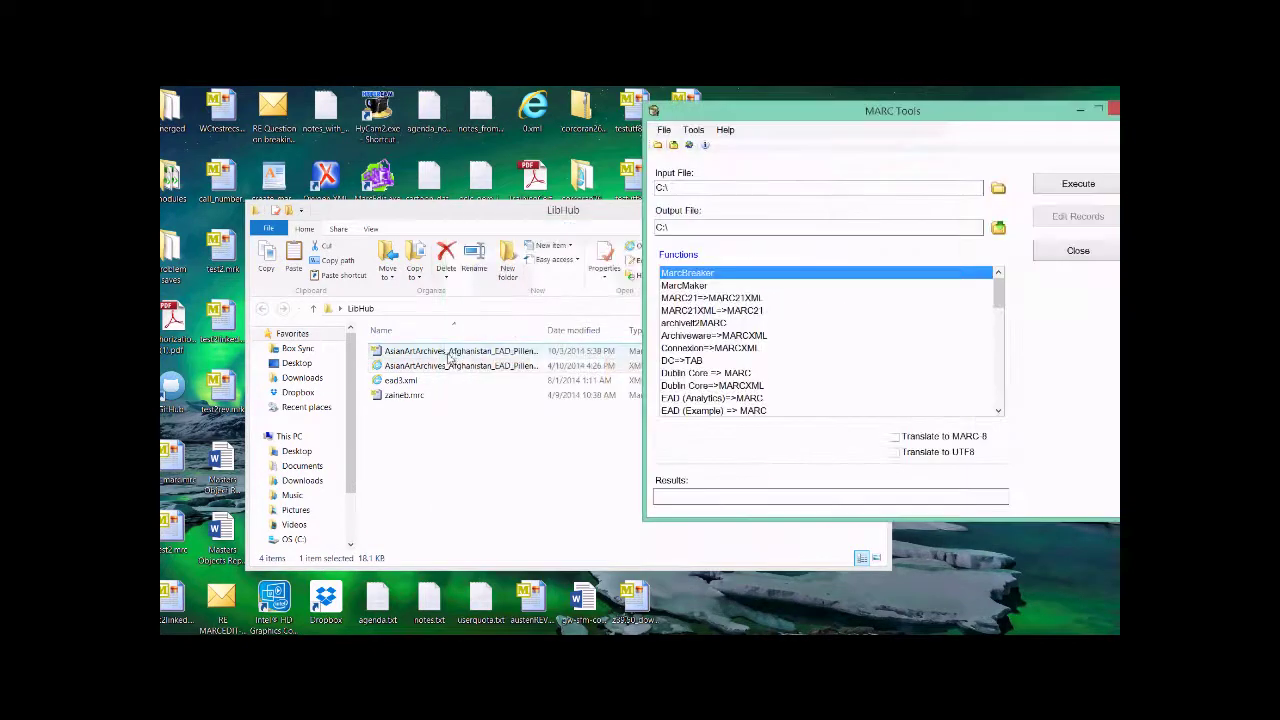
left_click(1078, 185)
left_click(1075, 219)
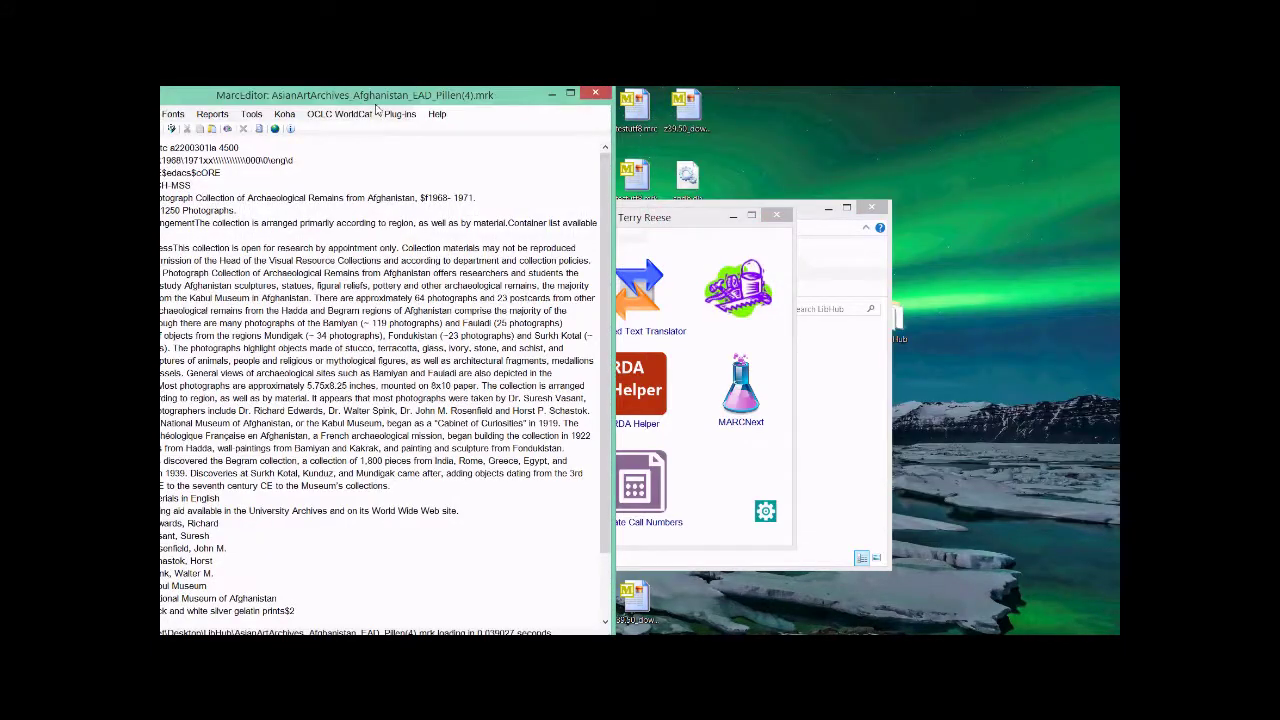
Read the Afghanistan archive .mrk record in MarcEditor, then close the editor
left_click_drag(376, 107, 618, 118)
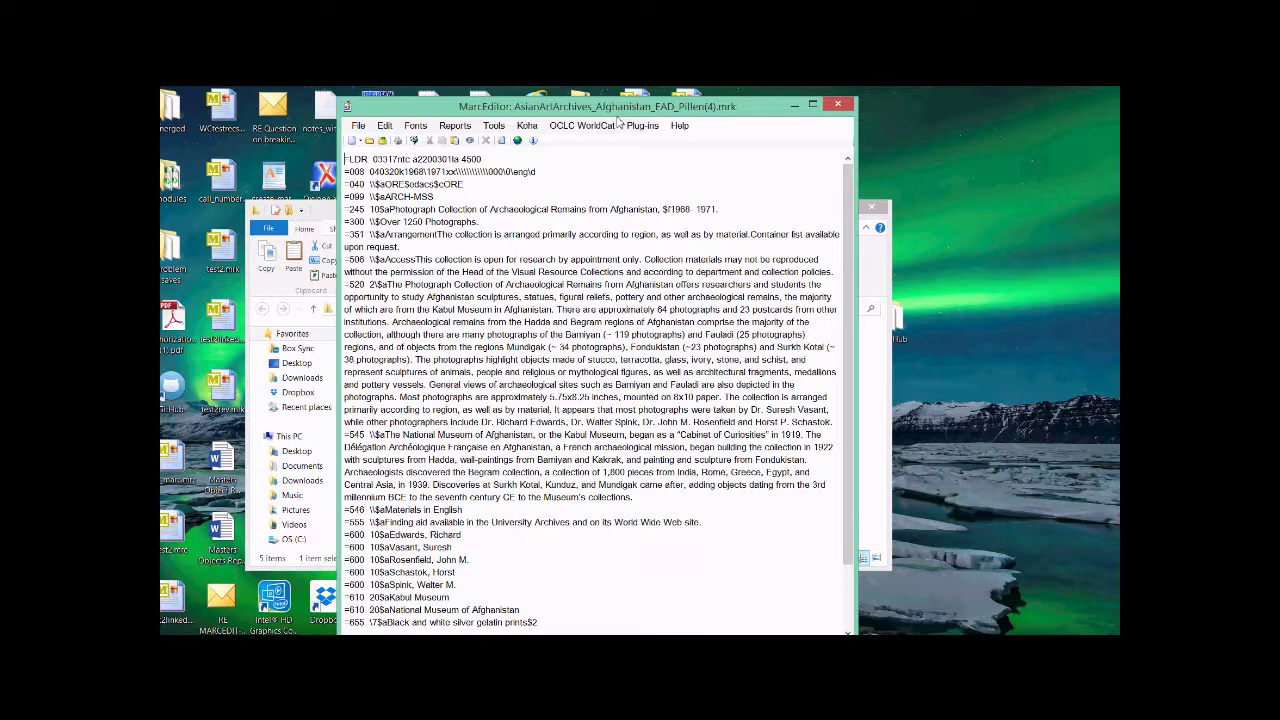
left_click(837, 105)
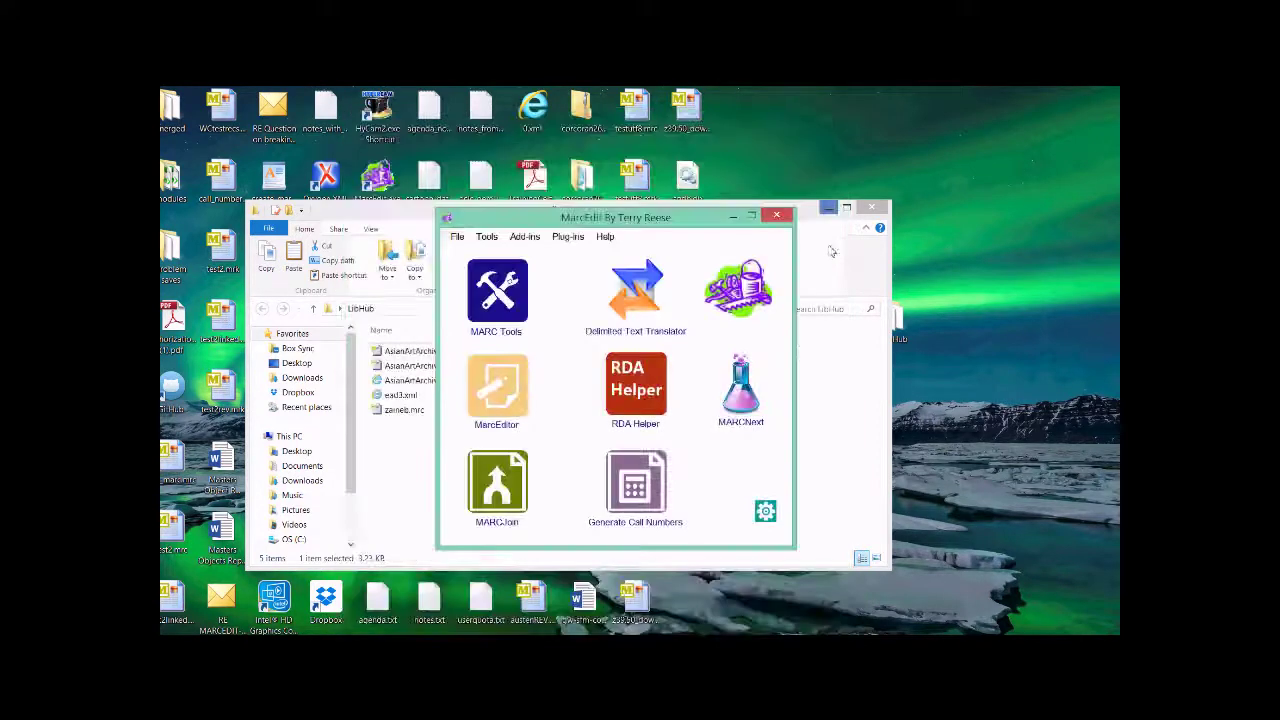
left_click(567, 236)
In the LibHub Plugin, select the Afghanistan EAD XML file from the LibHub folder
left_click(593, 282)
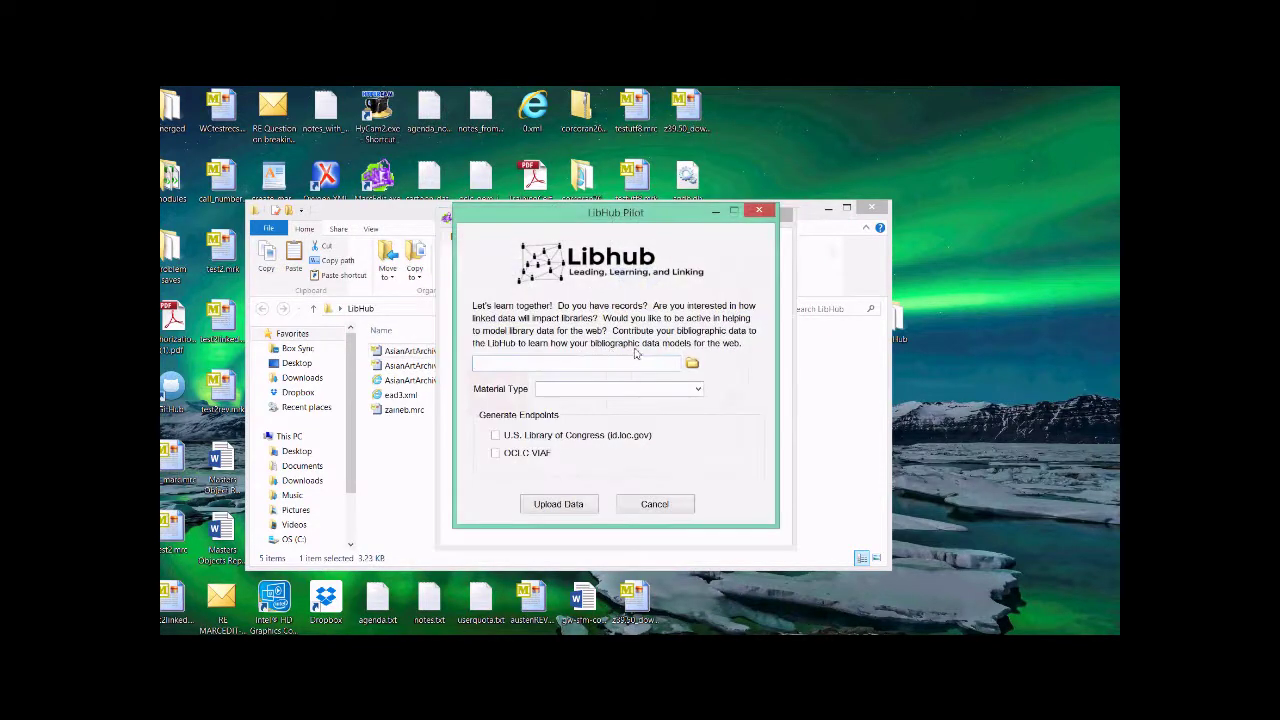
left_click(691, 366)
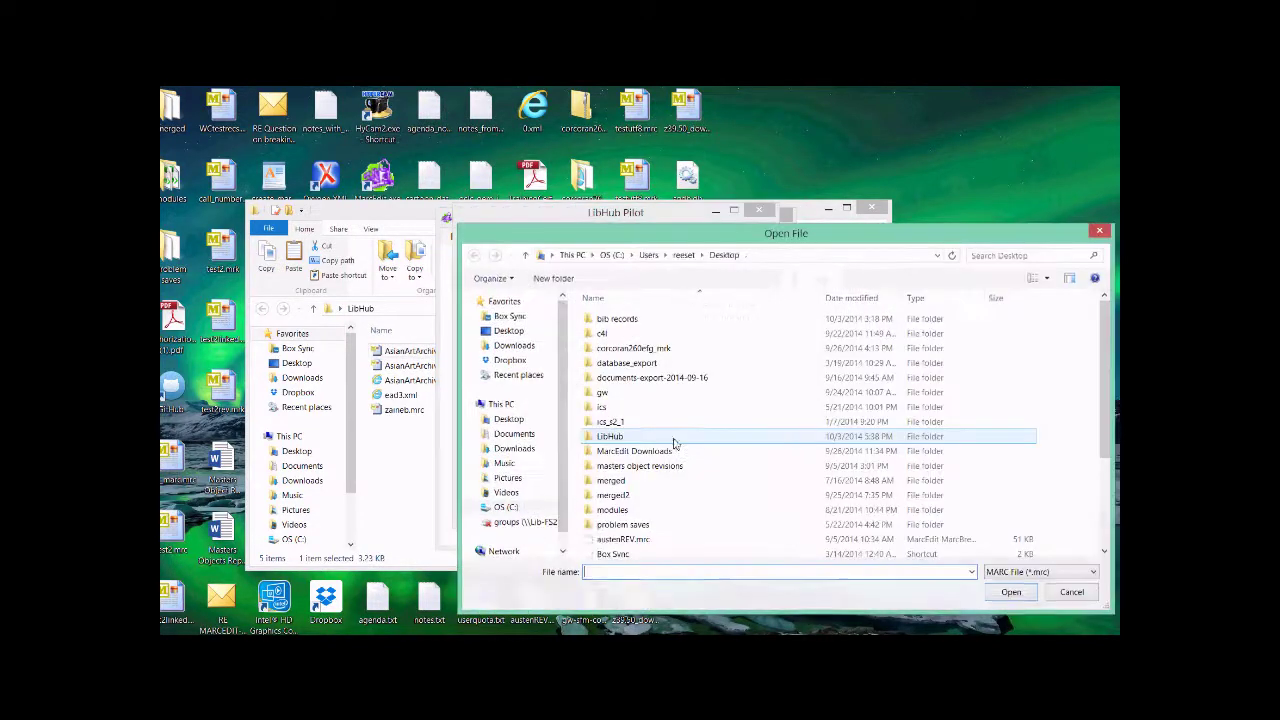
double_click(612, 437)
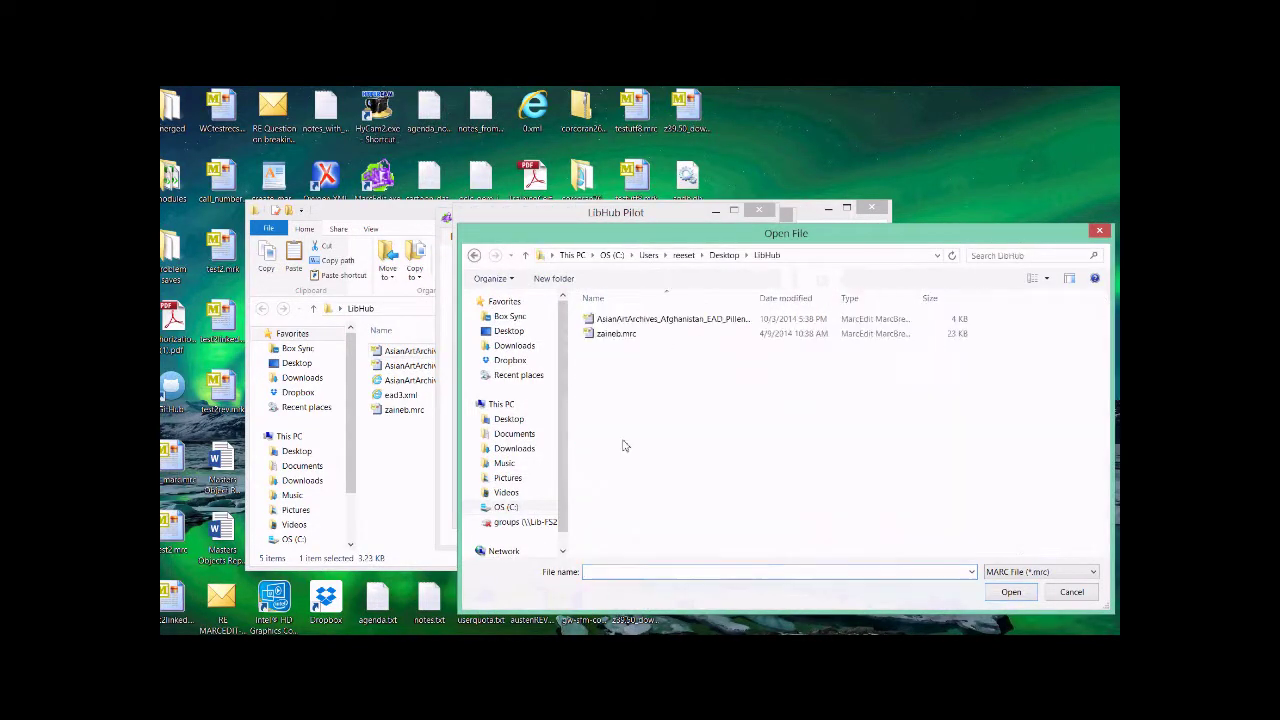
left_click(1025, 573)
left_click(1025, 596)
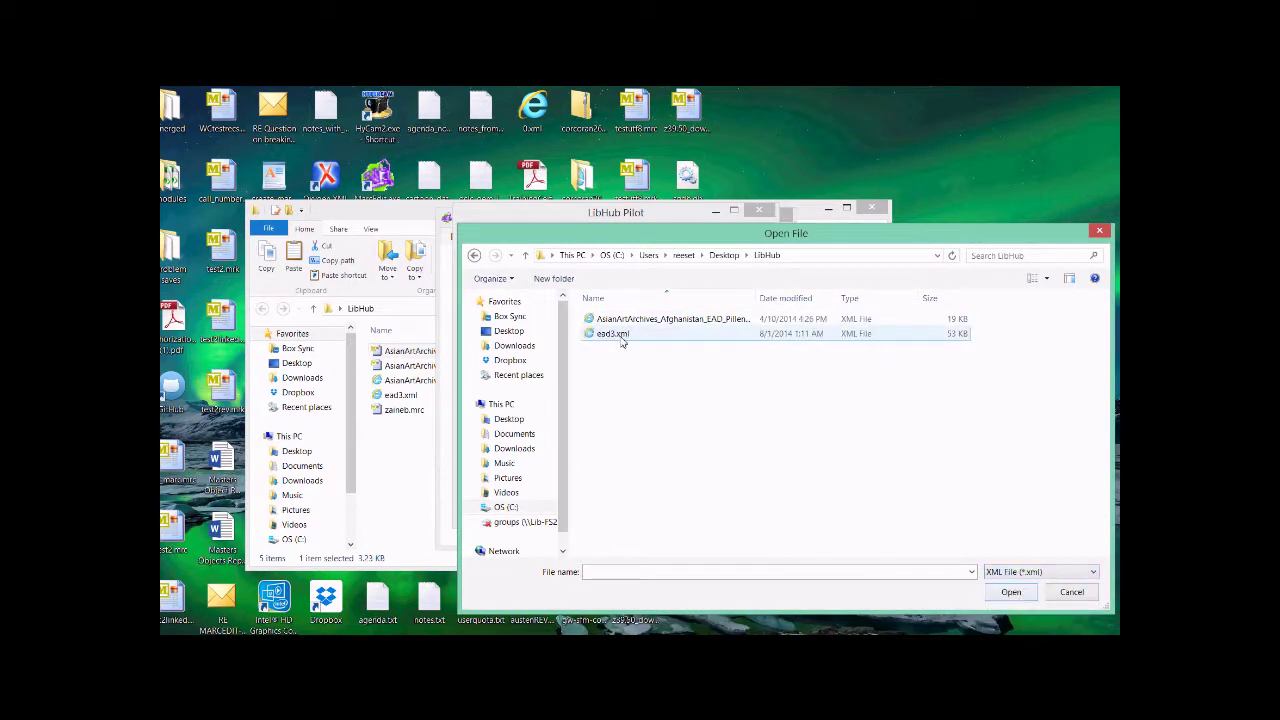
double_click(655, 318)
Set material type EAD, add Library of Congress and OCLC VIAF endpoints, and upload the data
left_click(698, 389)
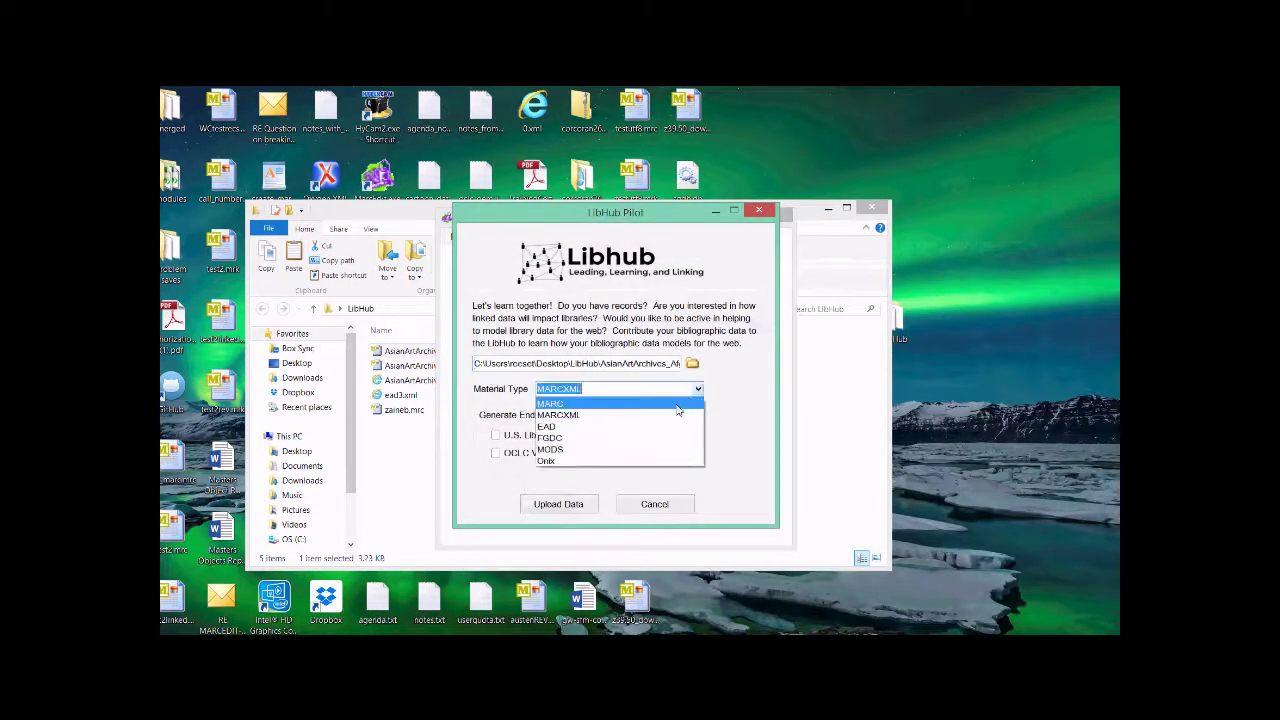
left_click(665, 428)
left_click(525, 440)
left_click(524, 454)
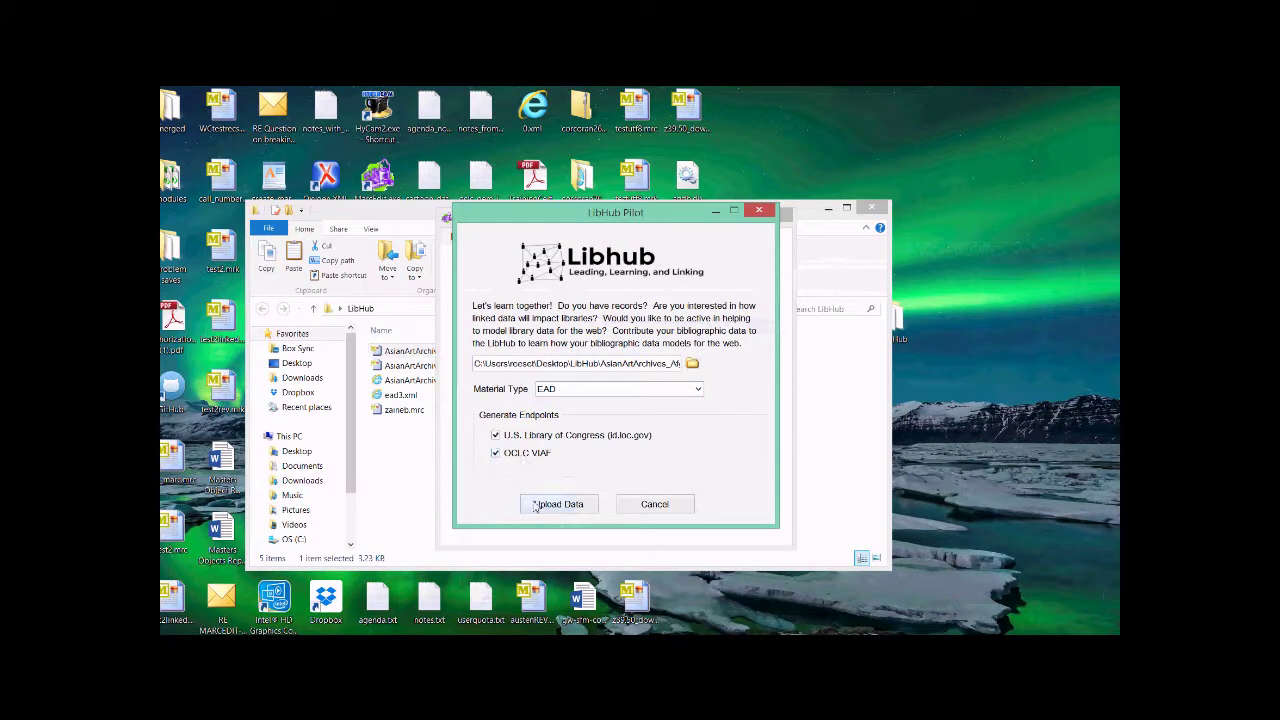
left_click(543, 507)
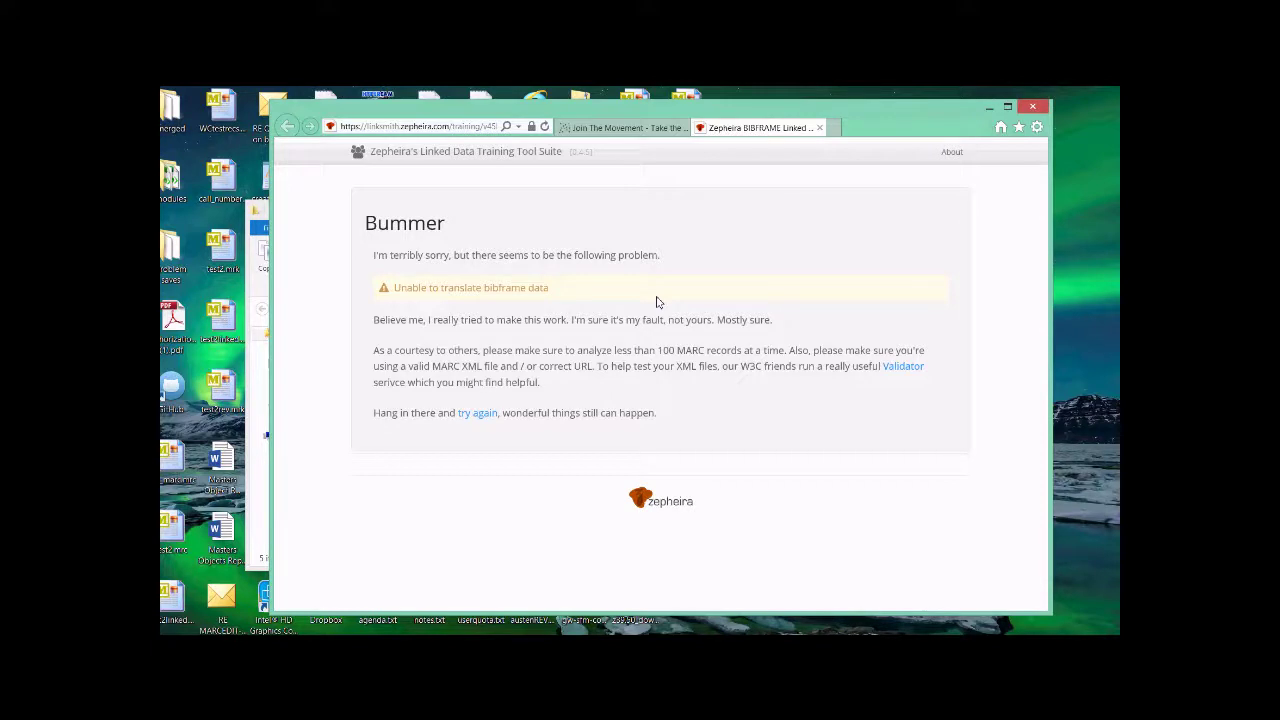
Close the 'Unable to translate bibframe data' page, the Upload Results window and the LibHub Pilot form
left_click(819, 128)
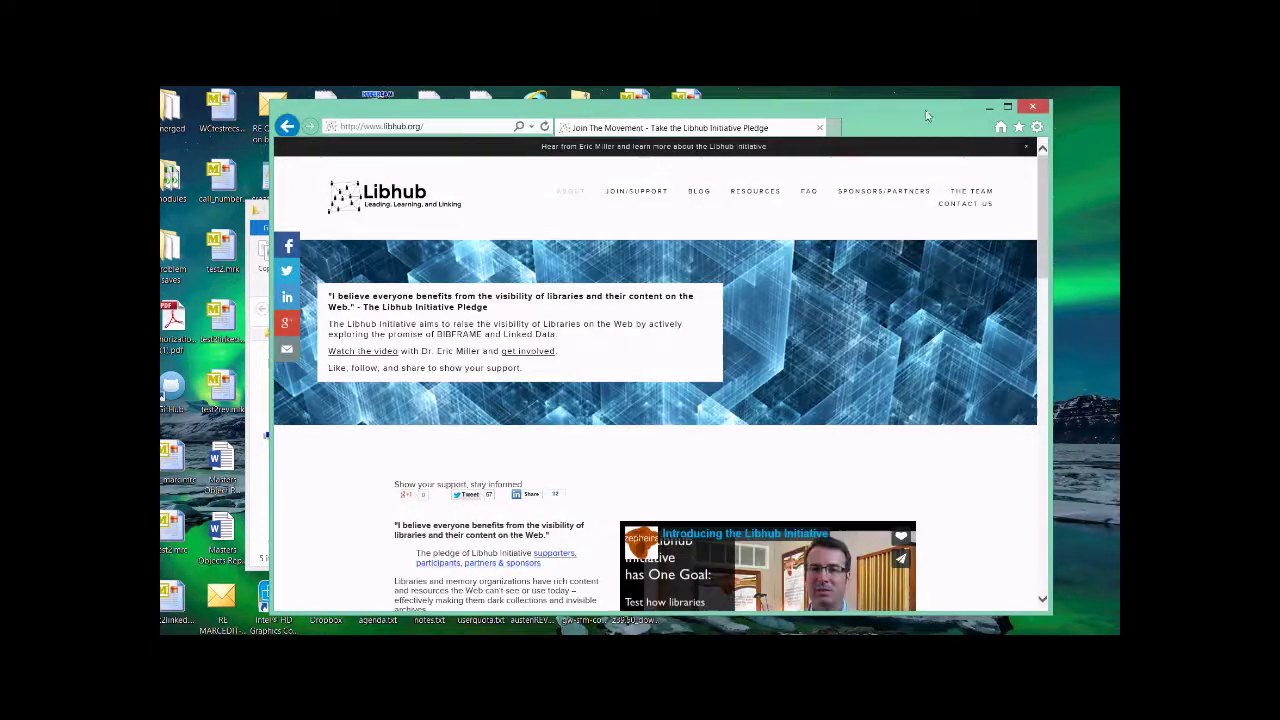
left_click(989, 106)
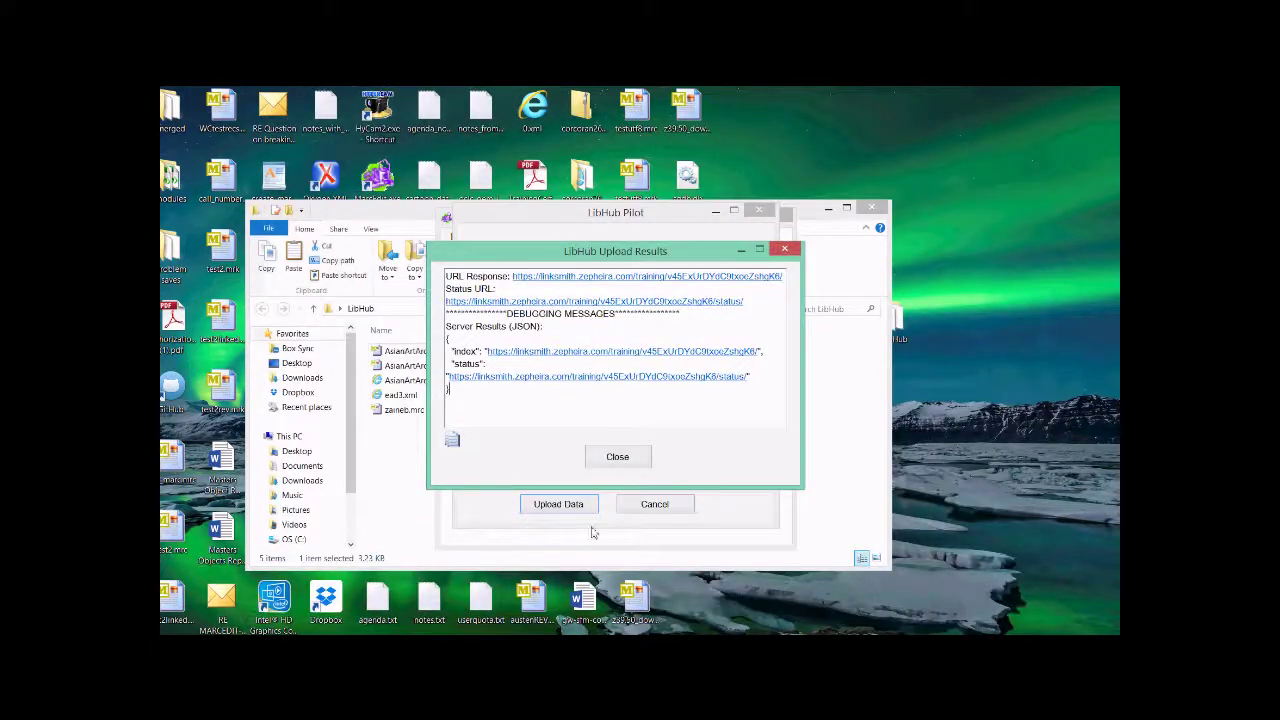
left_click(615, 458)
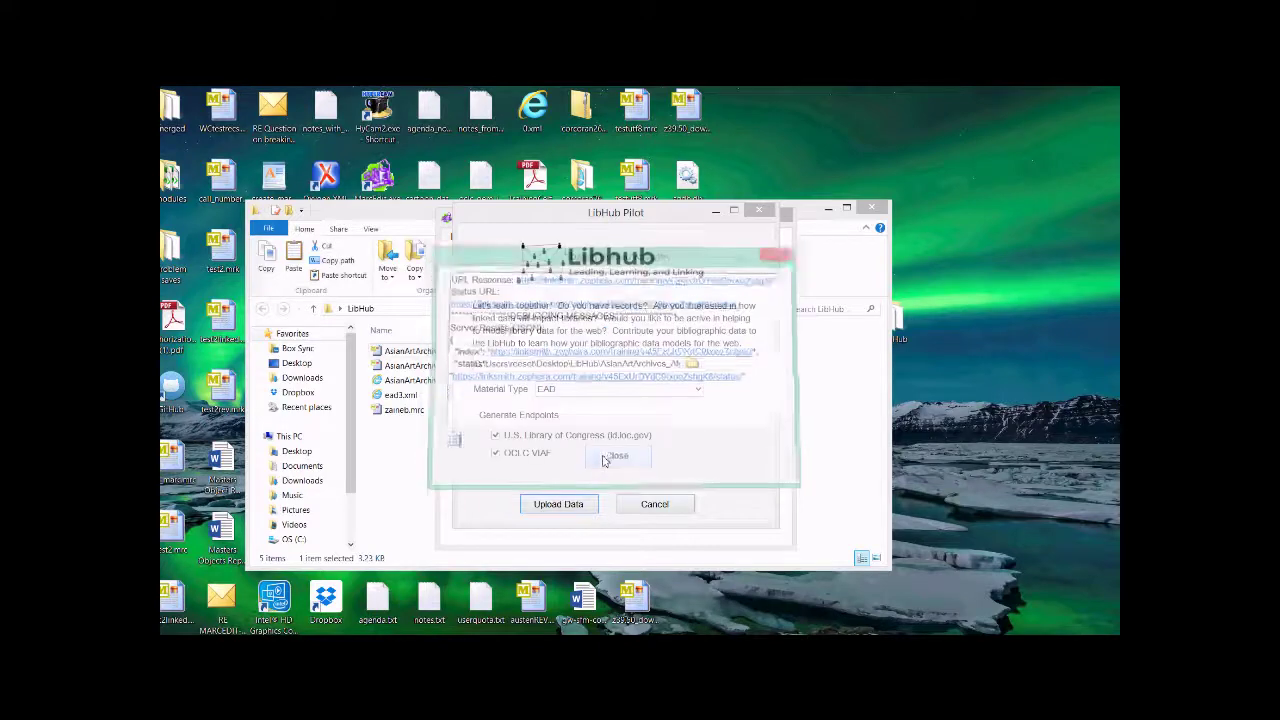
left_click(645, 504)
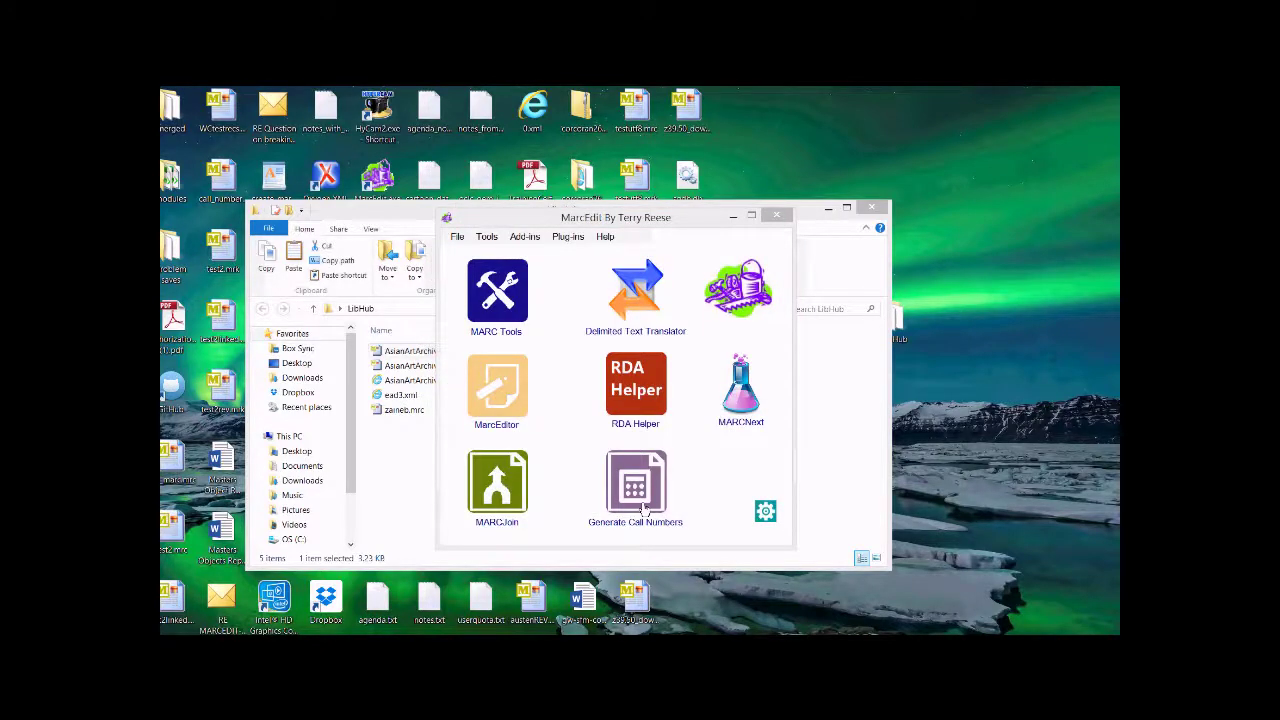